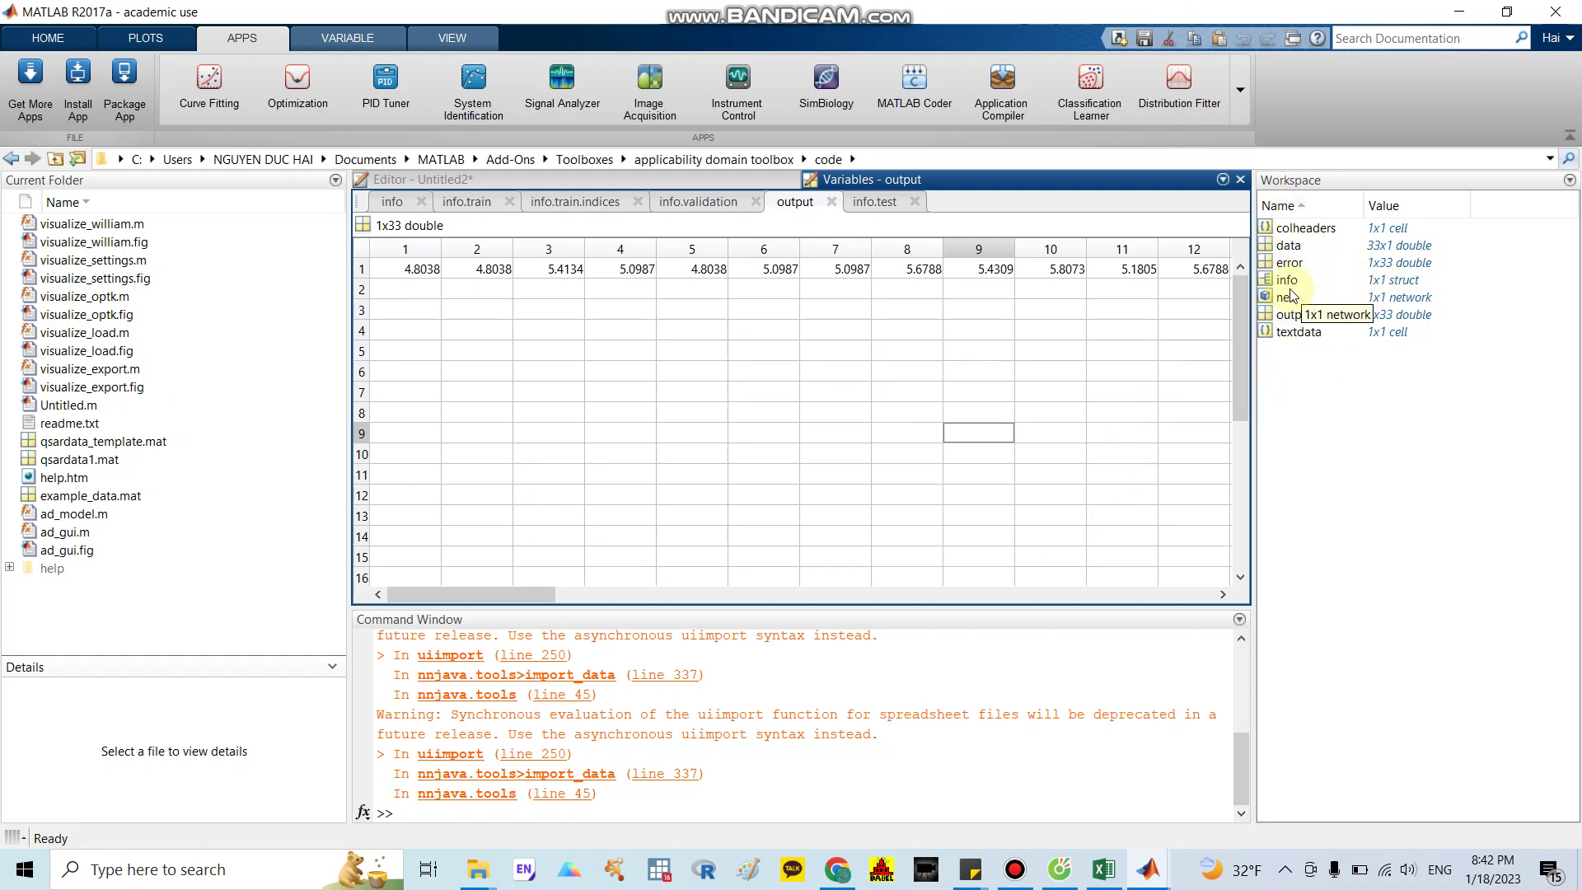
Step: Open the info struct's train split and browse its training sample indices
double_click(1391, 281)
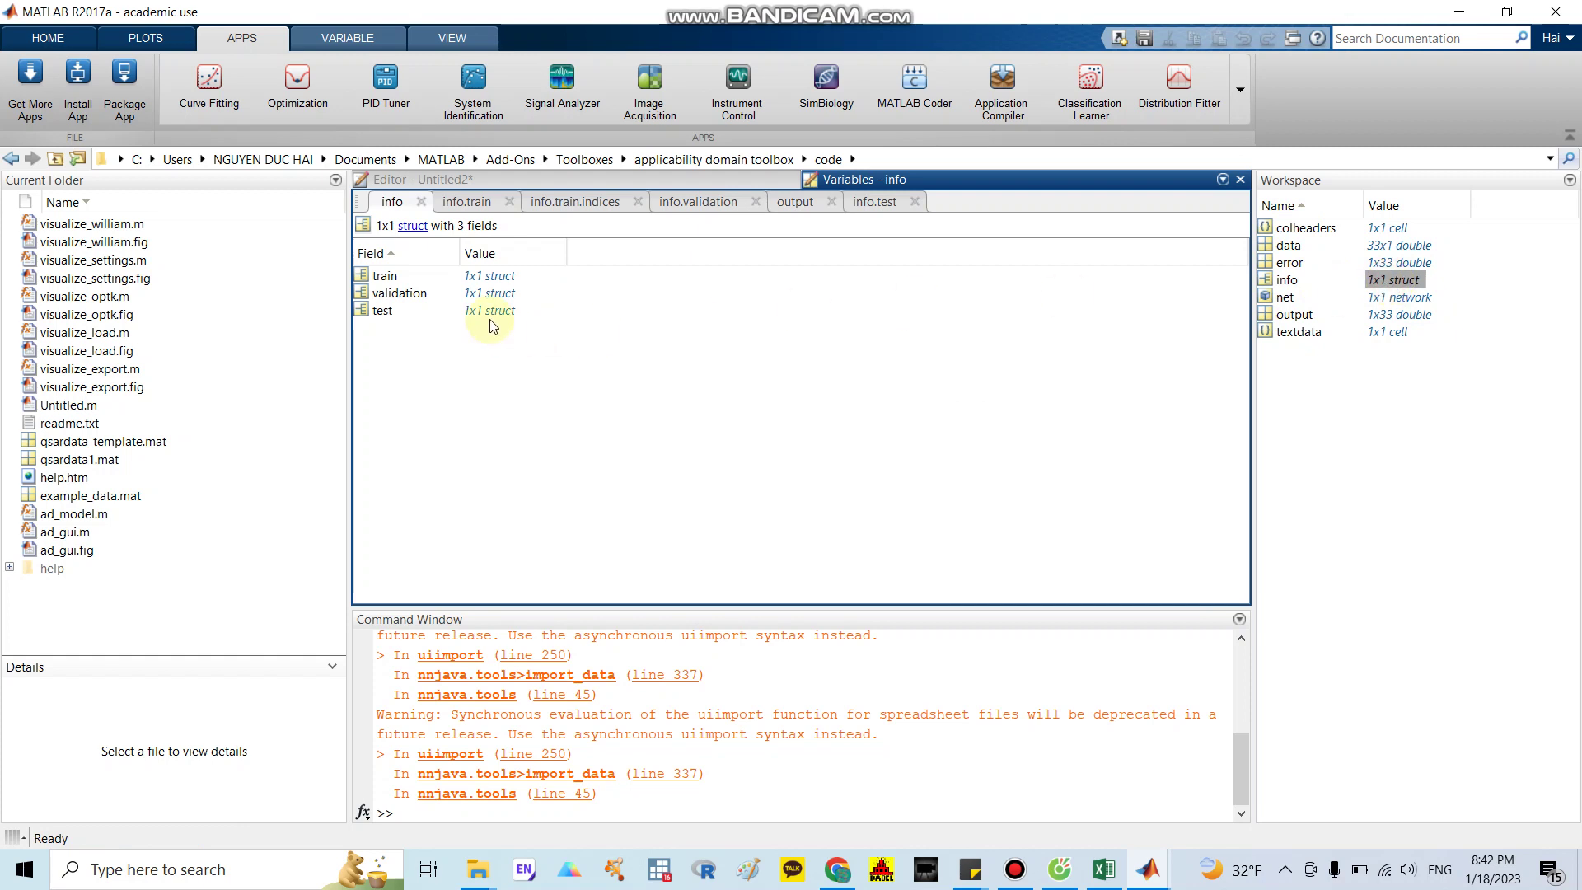
double_click(492, 277)
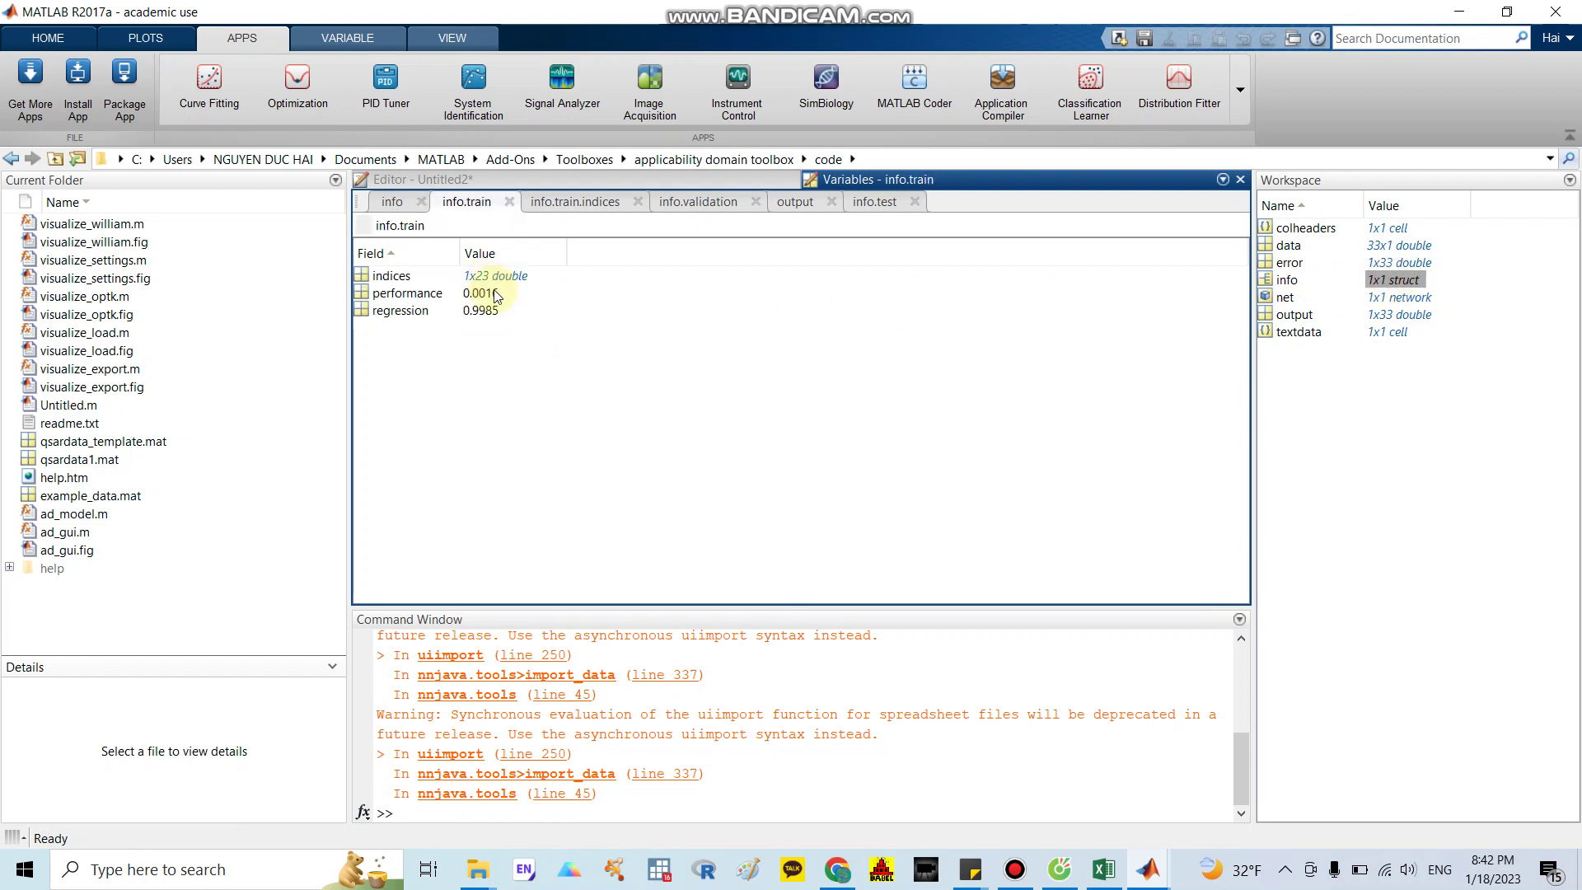
double_click(497, 278)
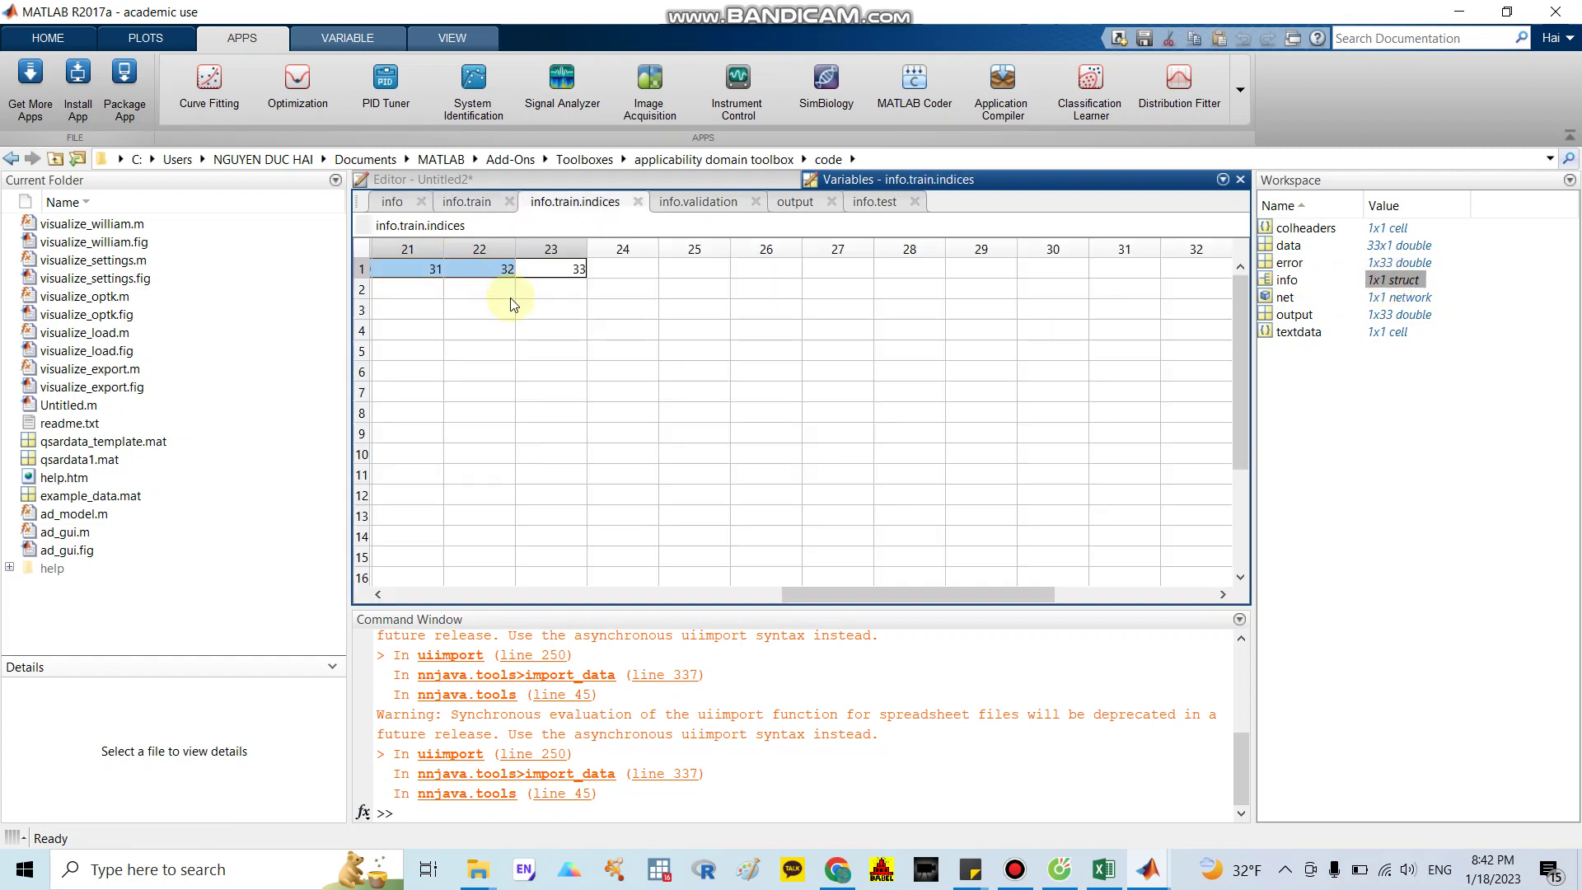
drag(903, 595, 378, 595)
click(415, 414)
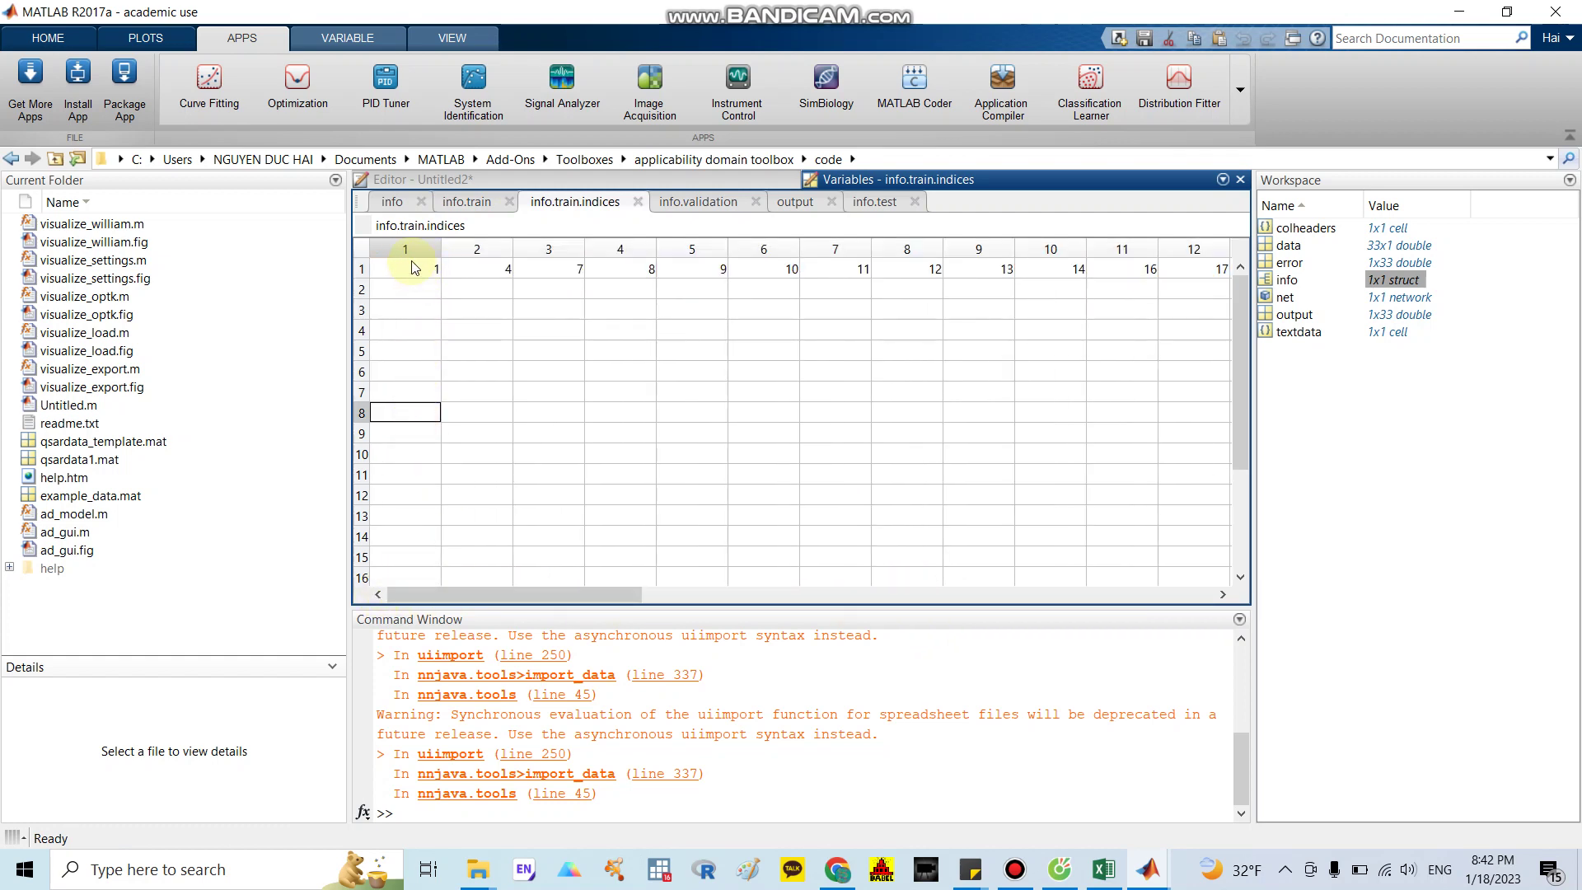
drag(415, 268, 345, 259)
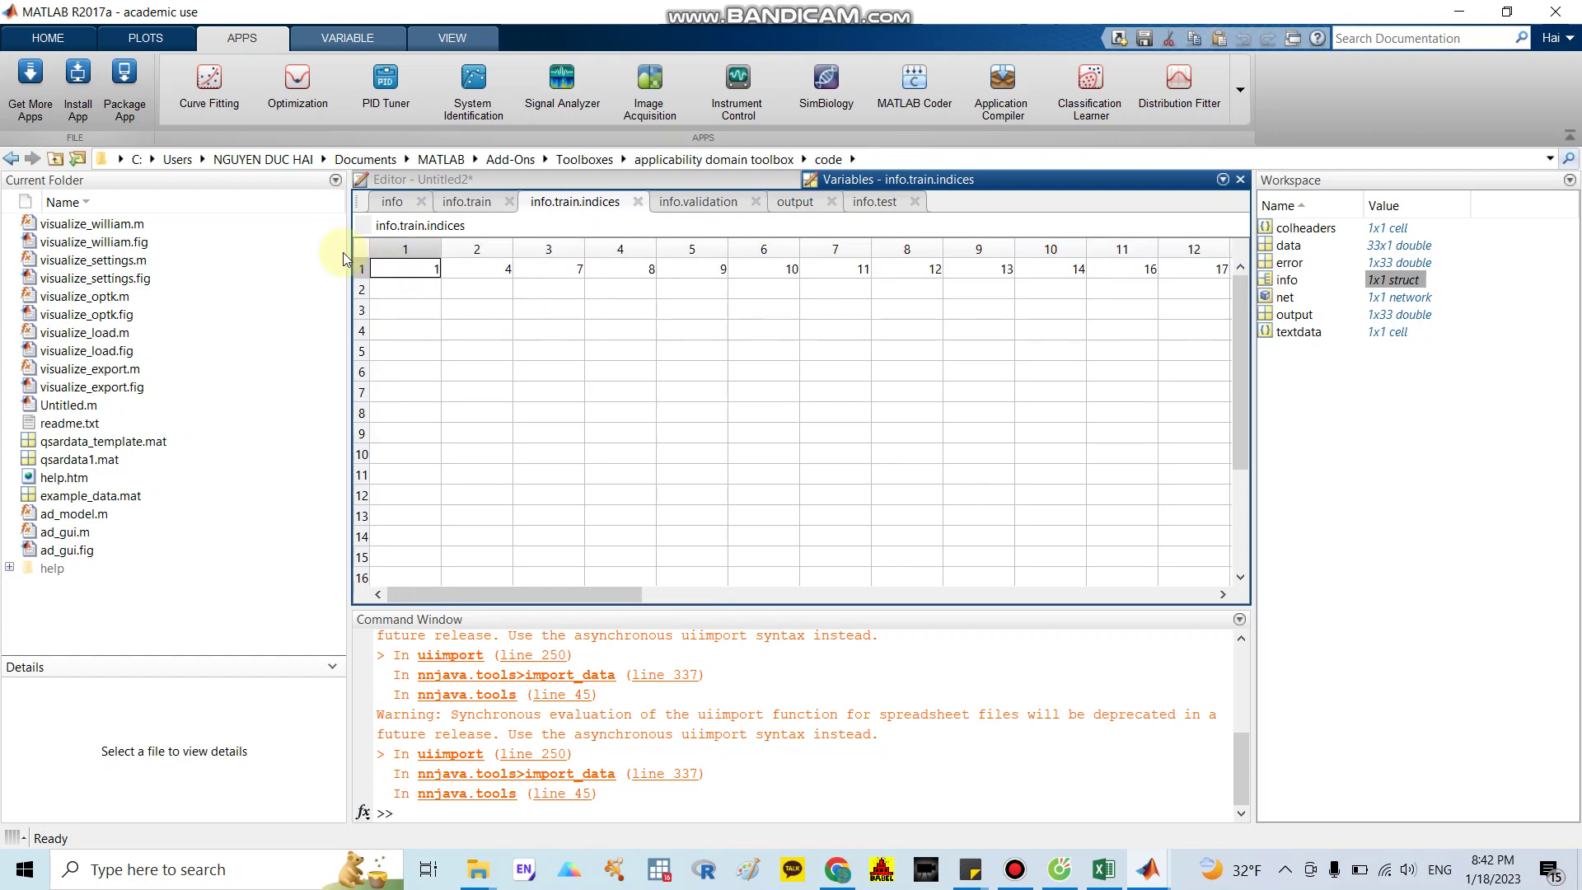
click(476, 281)
click(558, 269)
click(636, 271)
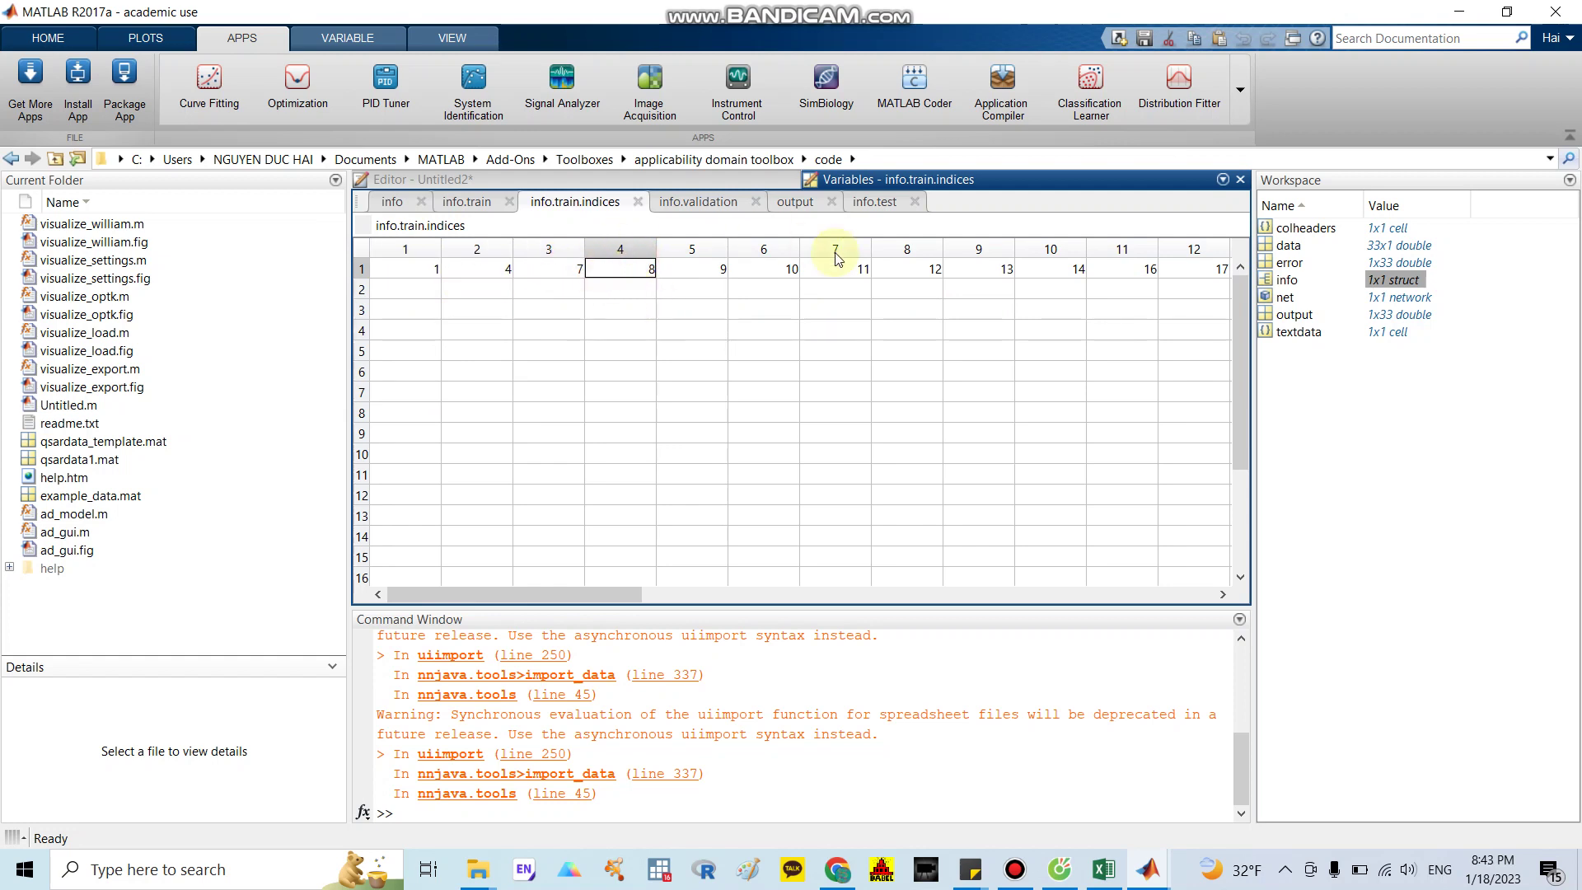
Step: Open info.validation and info.test, whose test regression reads 0.9973
click(394, 206)
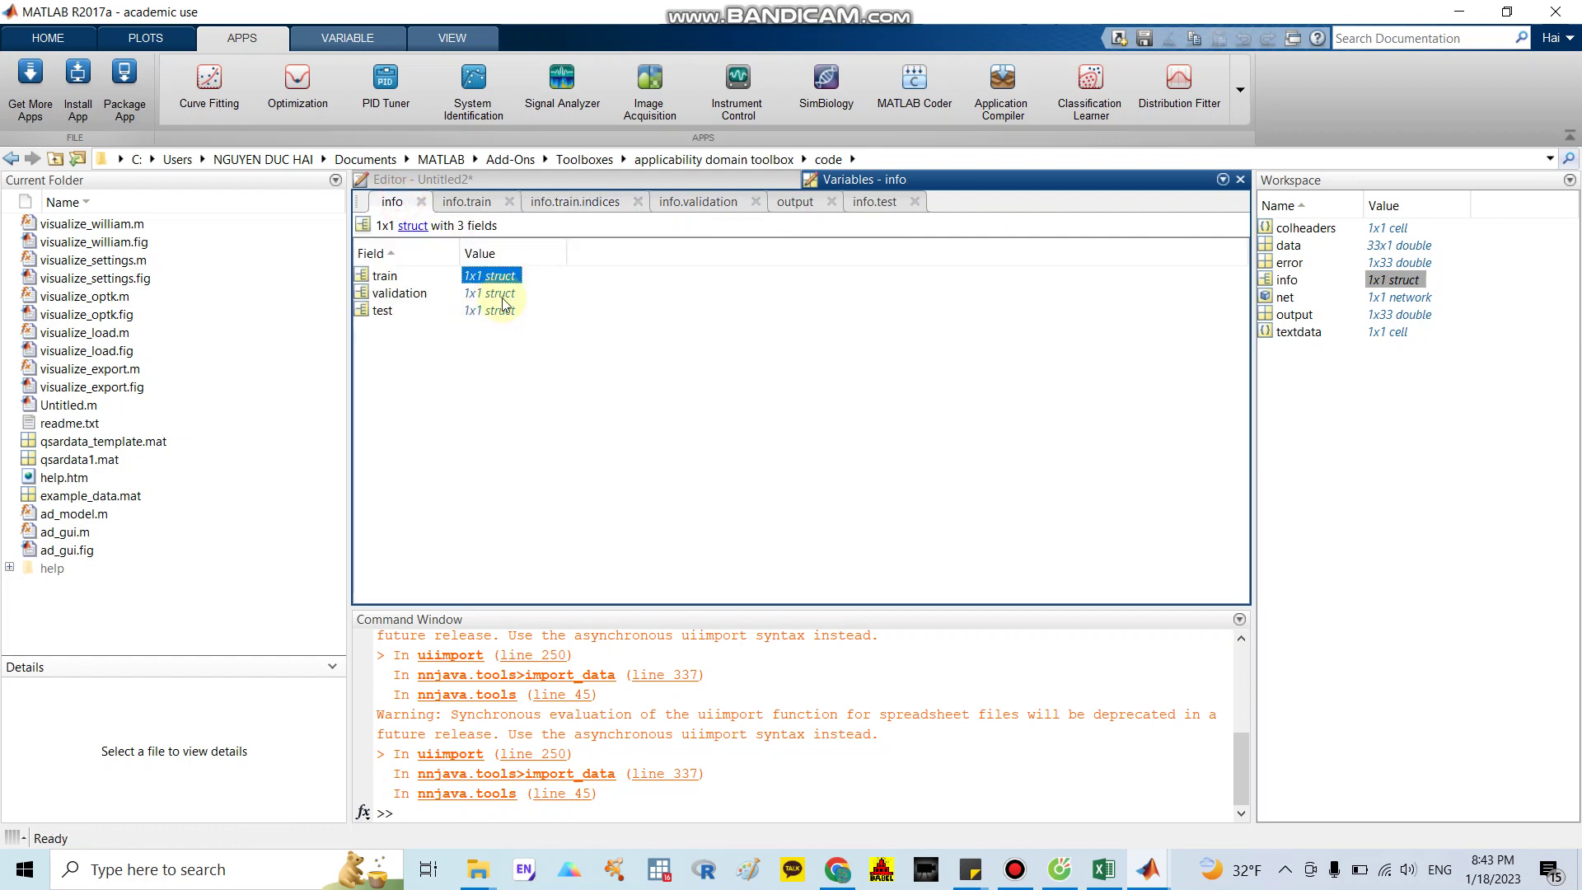
double_click(503, 295)
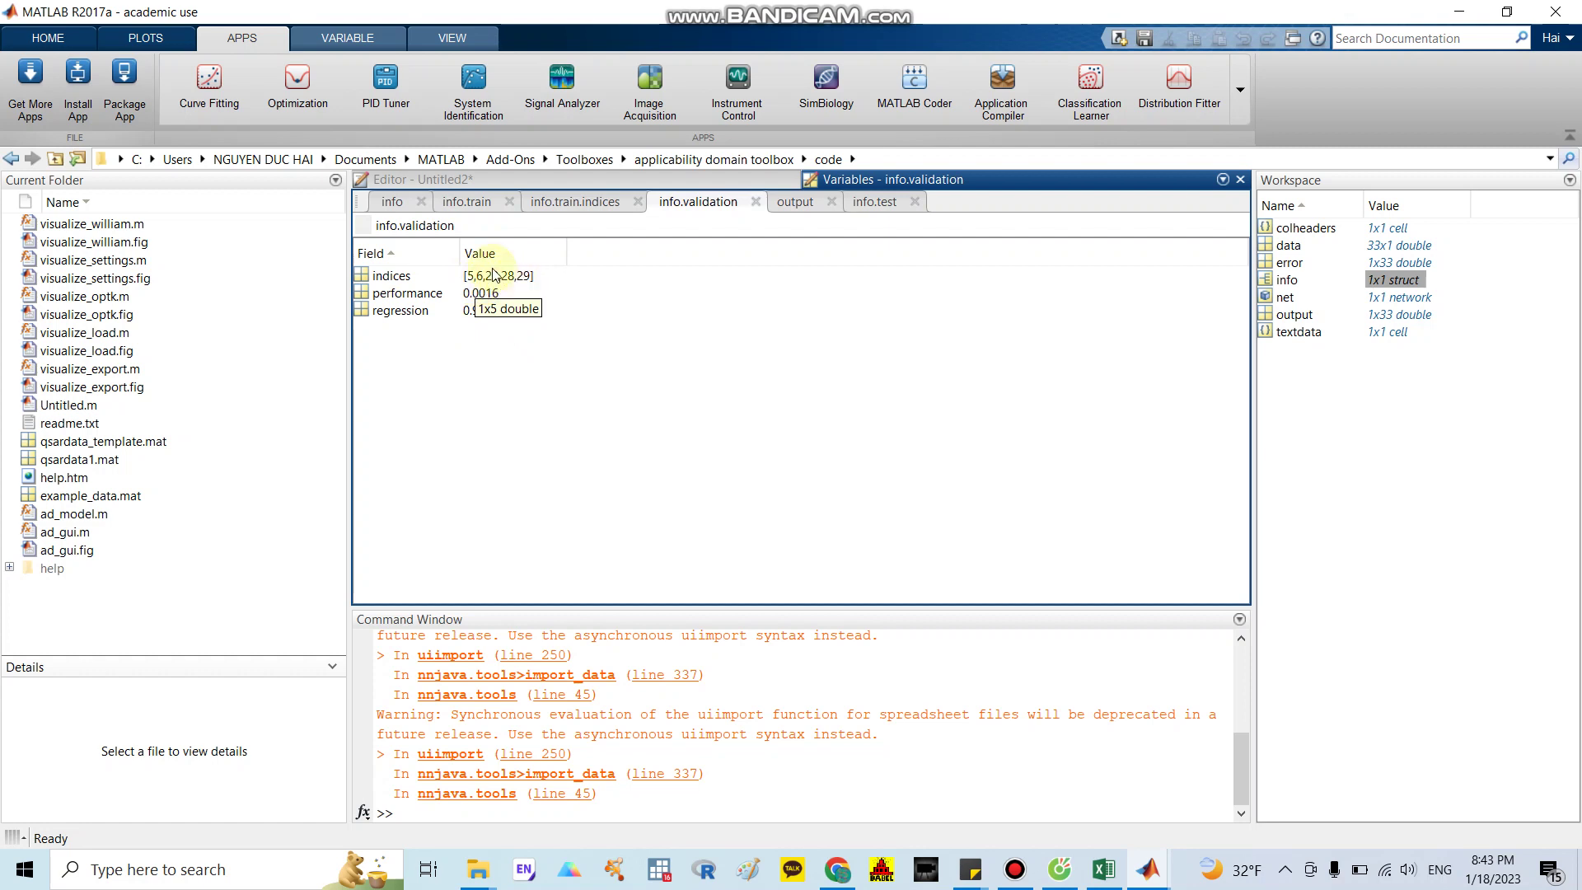
click(392, 201)
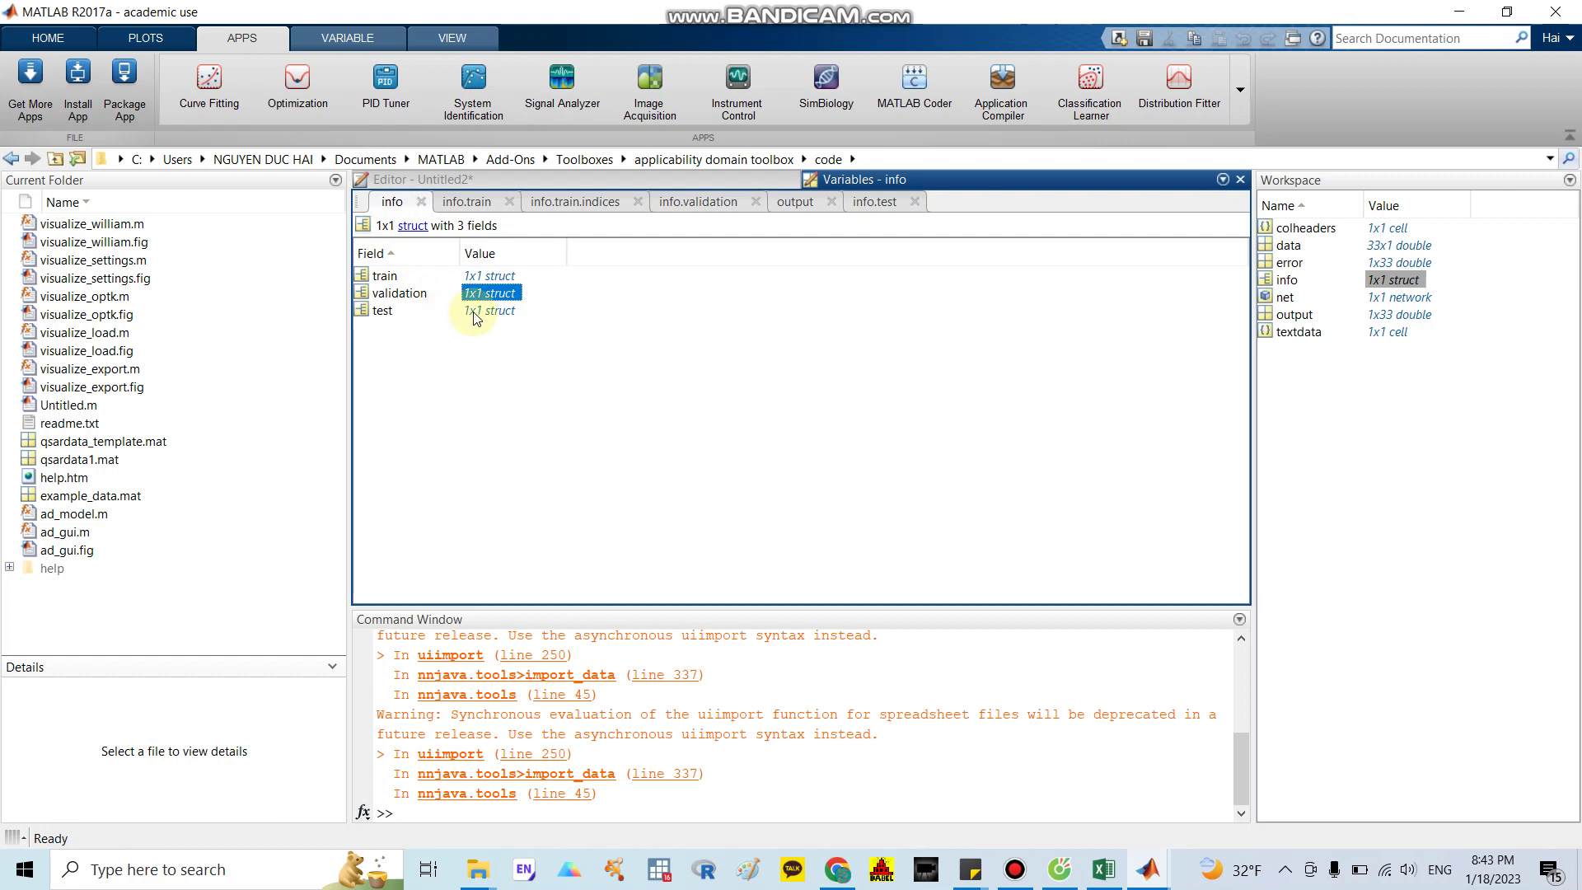
double_click(471, 311)
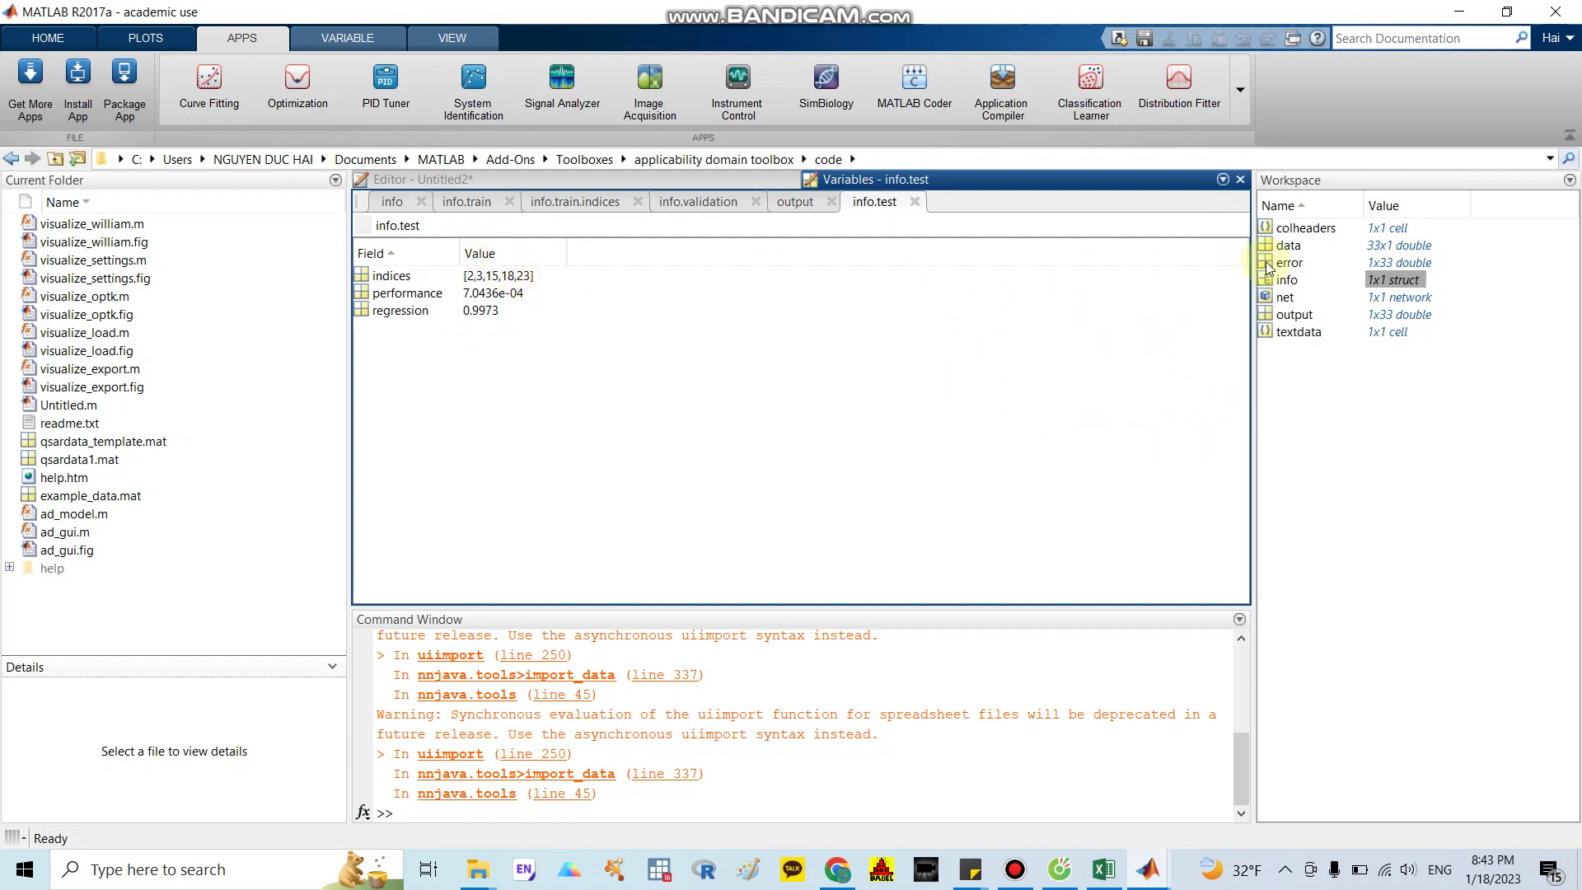
Step: Open the output variable and select all 33 predicted values across row 1
double_click(1392, 316)
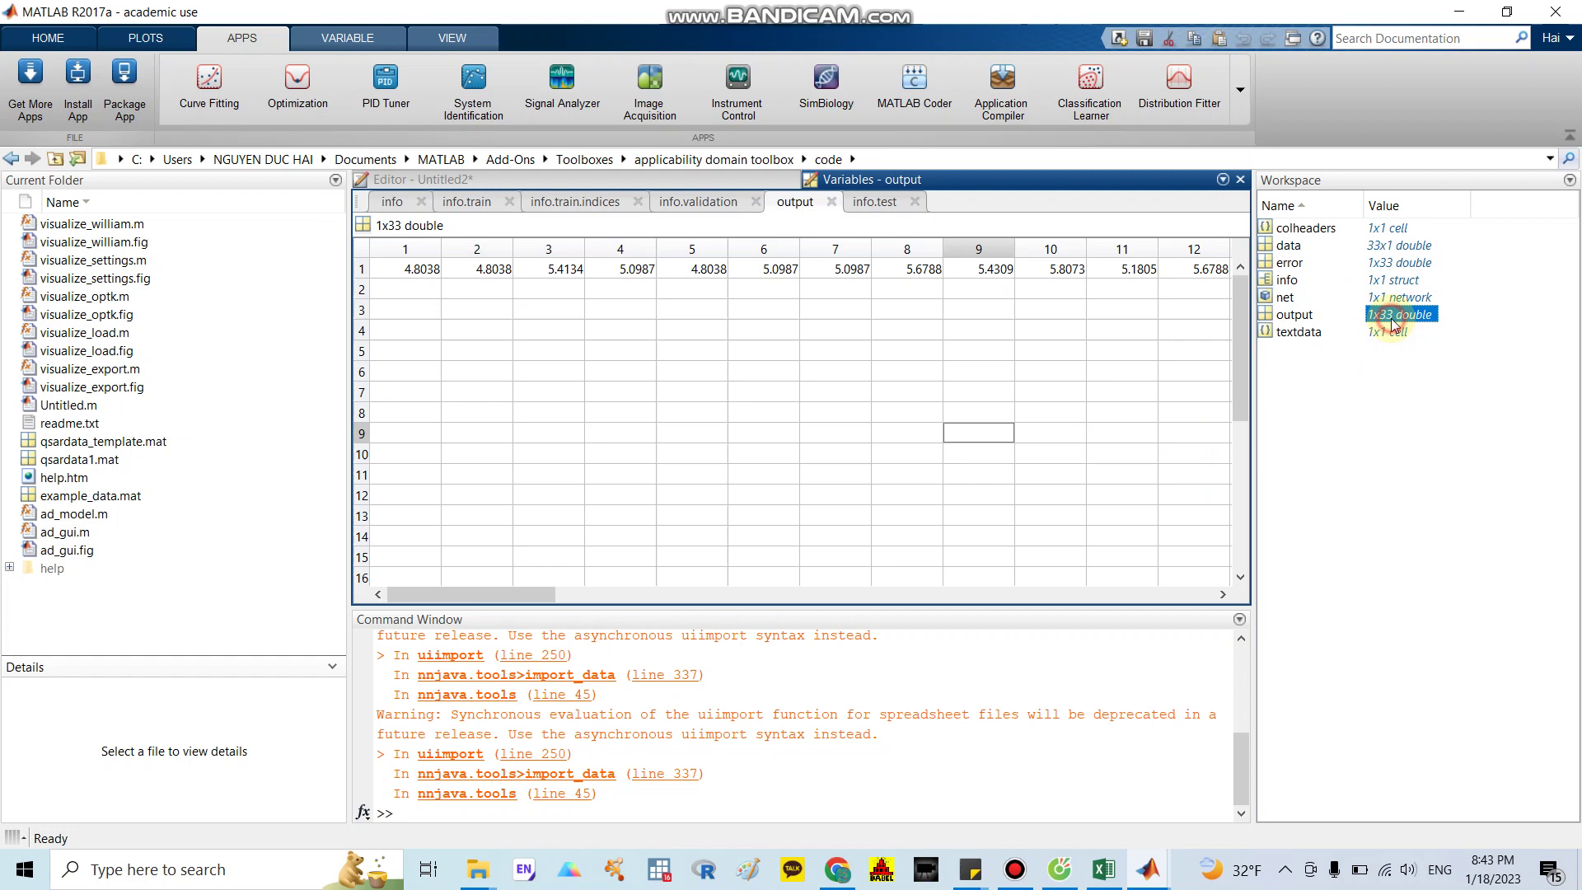
click(402, 272)
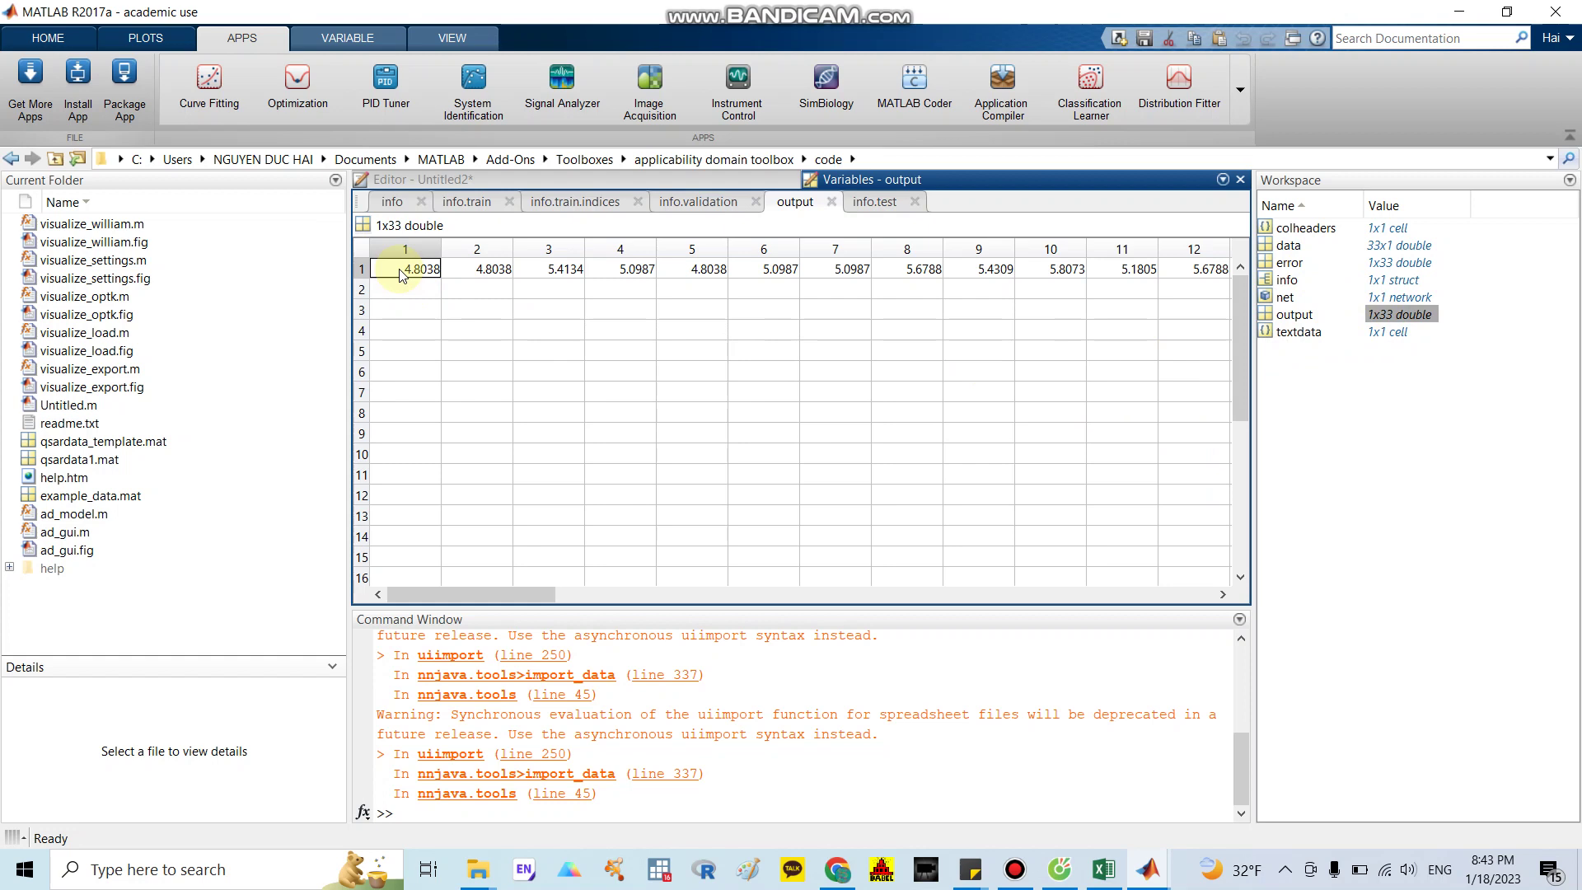
drag(402, 273, 942, 277)
Step: Paste the predictions into N3, then paste them transposed down column L from L3
click(1104, 869)
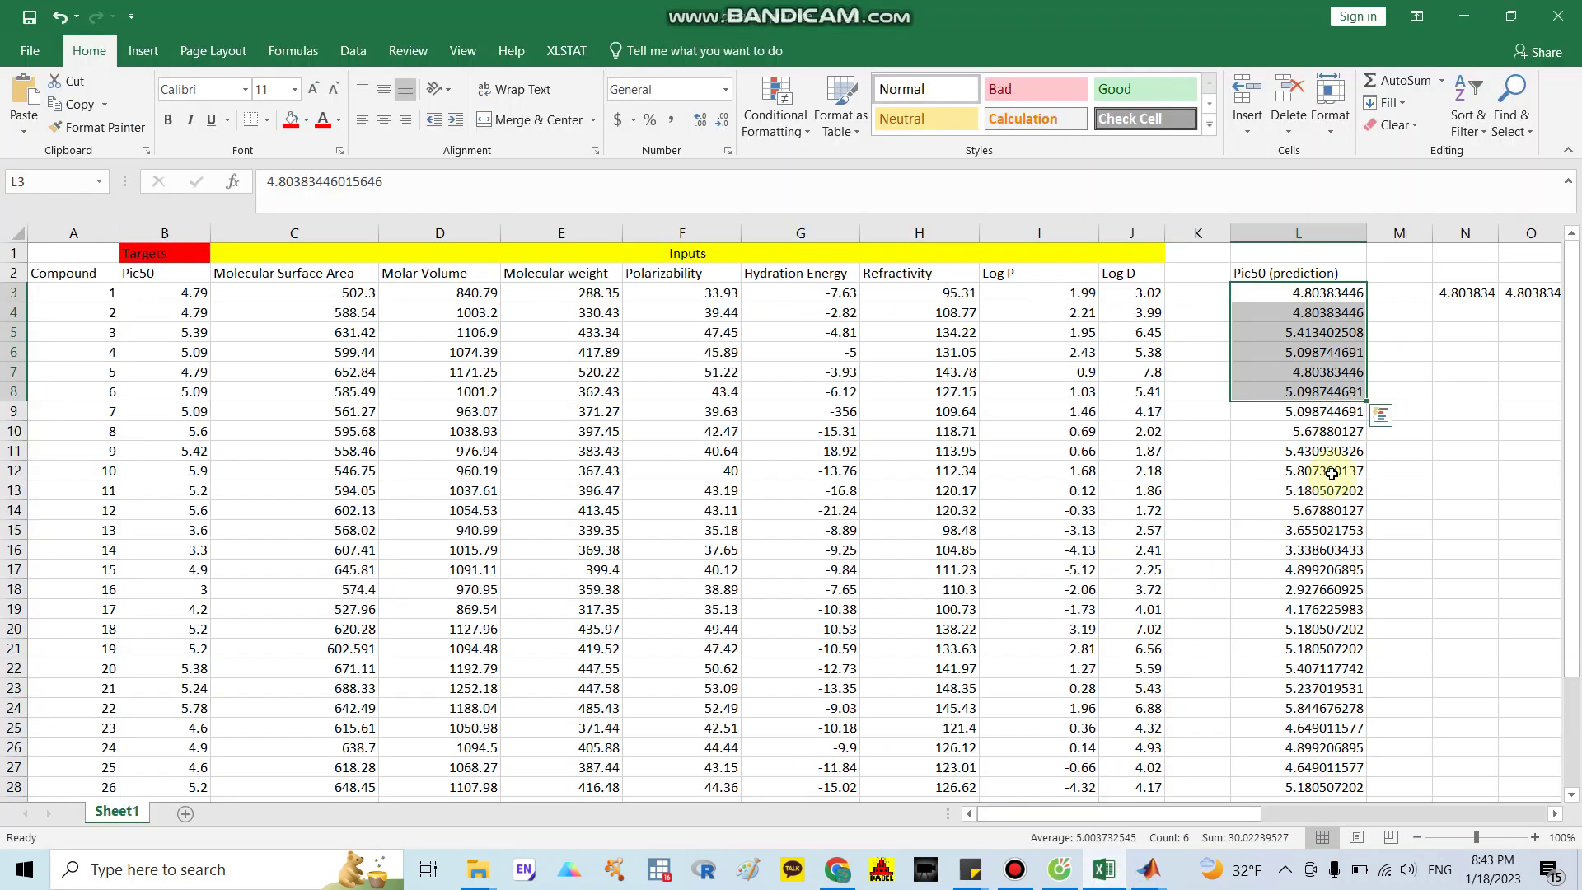
click(1452, 300)
key(ctrl+v)
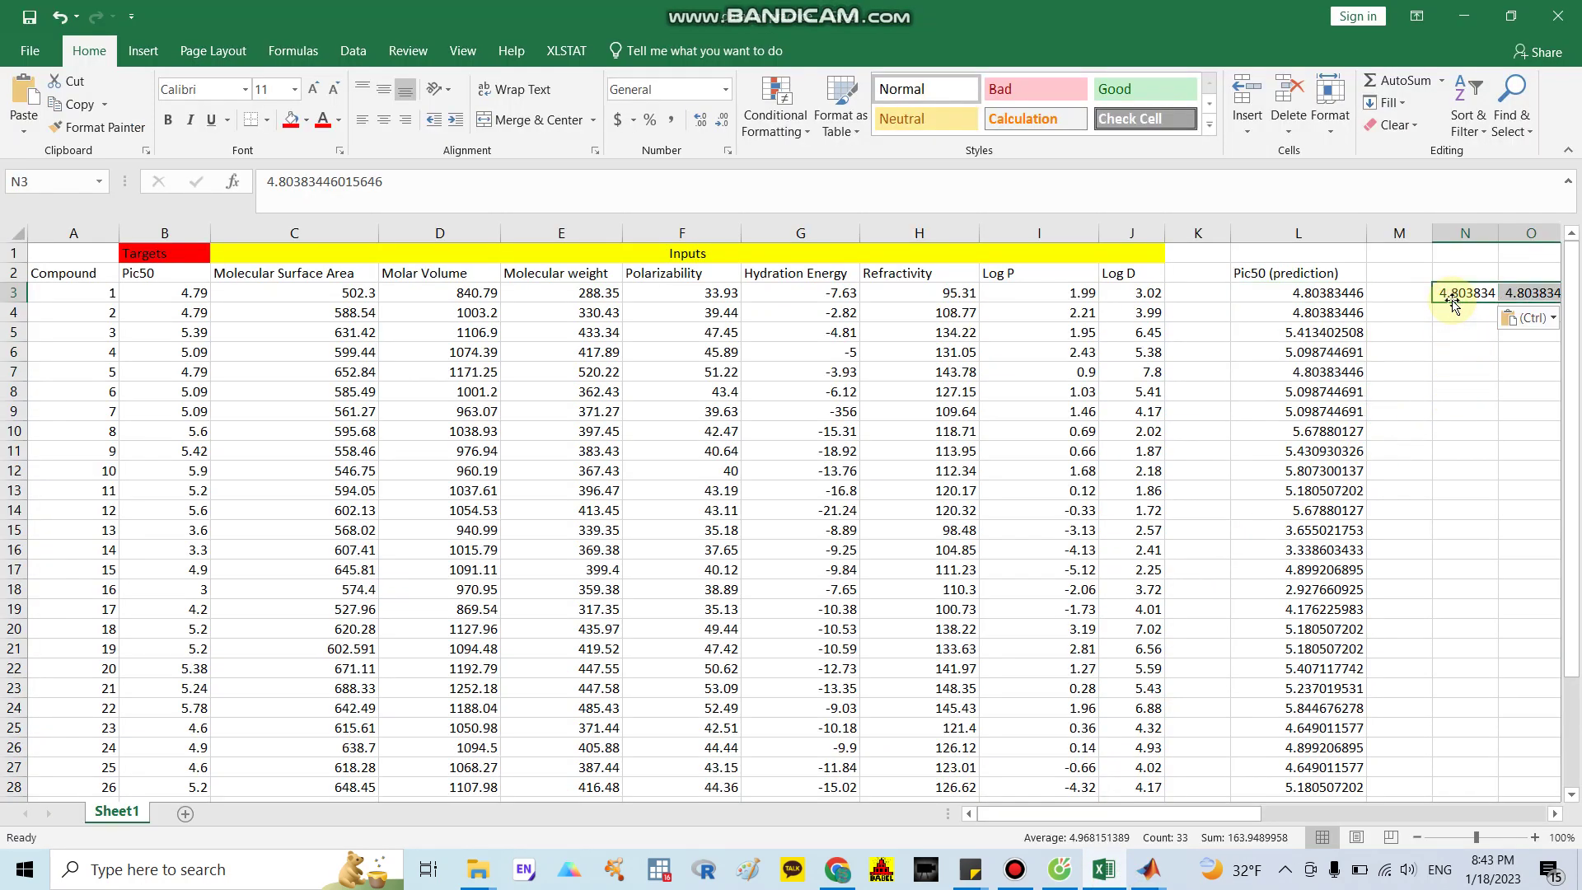
key(ctrl+c)
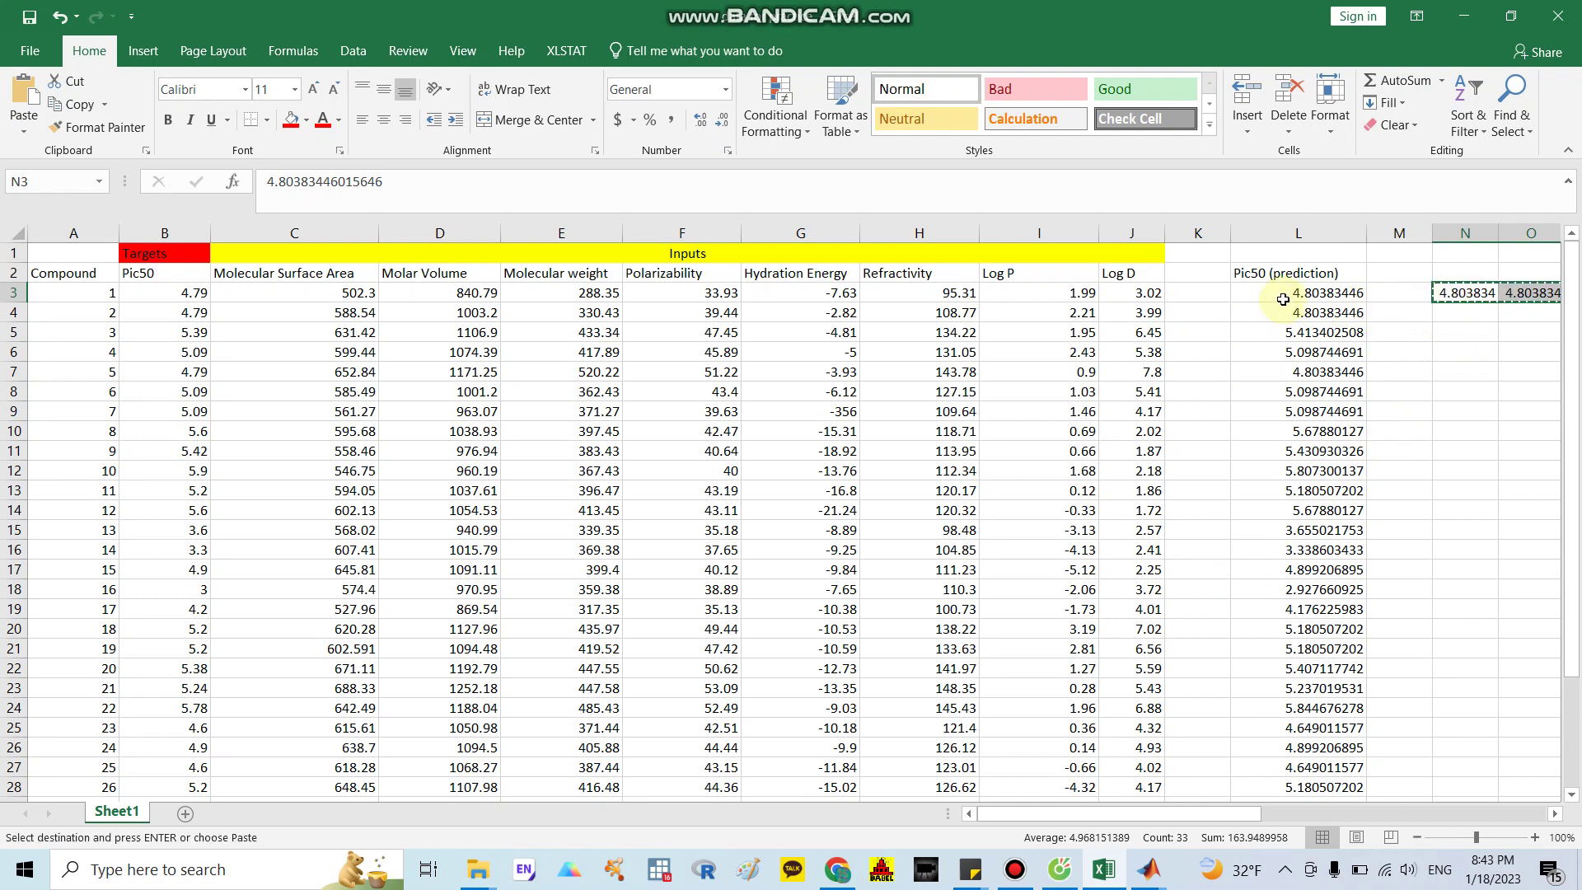
click(1282, 292)
right_click(1289, 298)
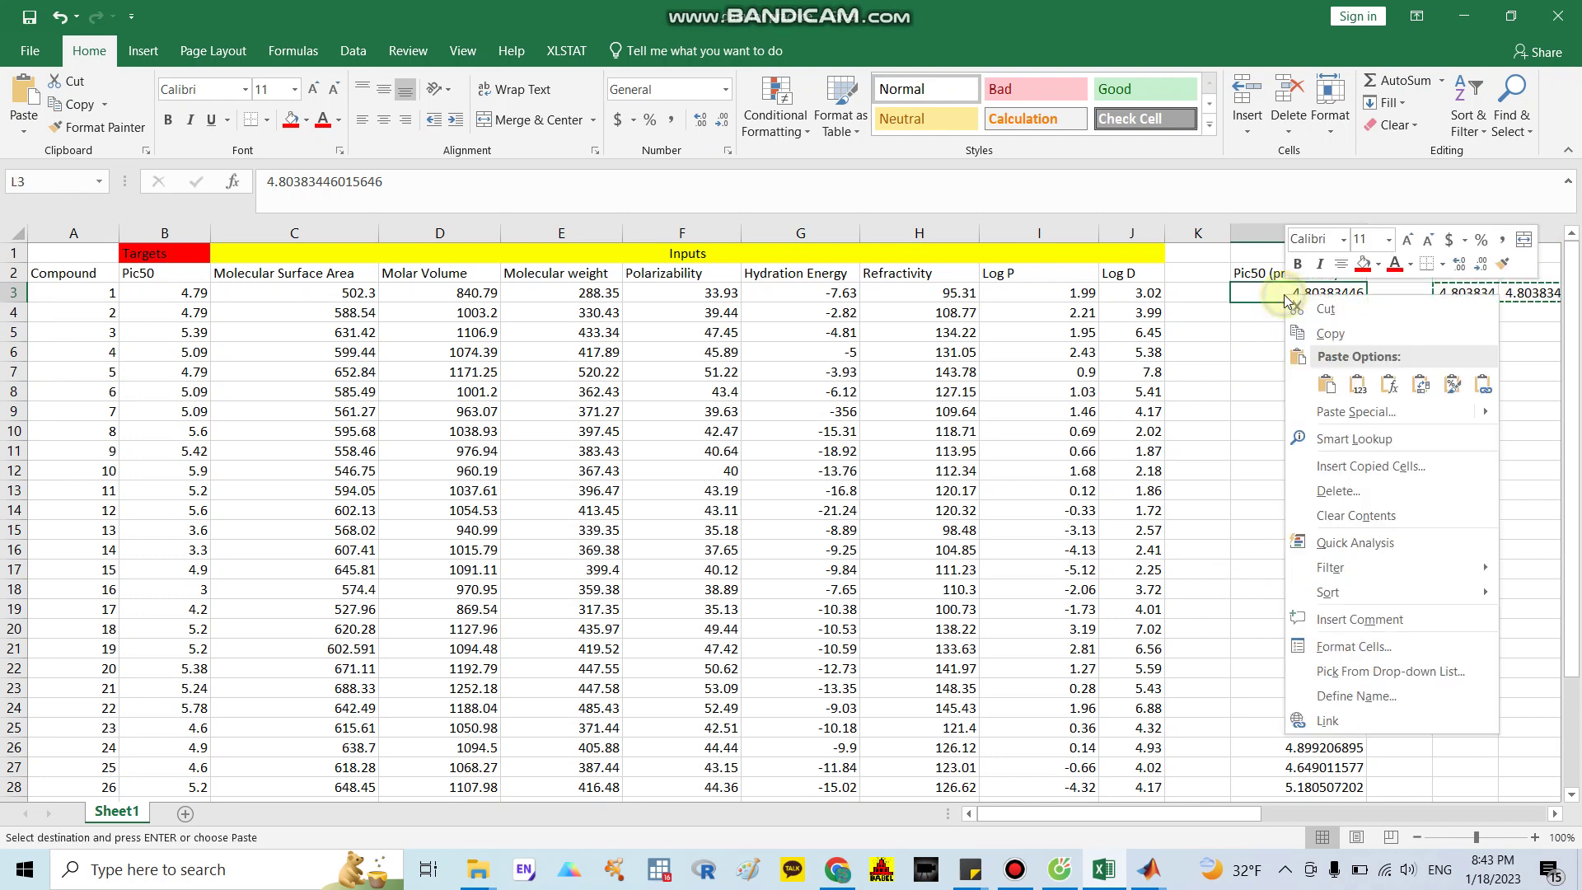
click(1421, 384)
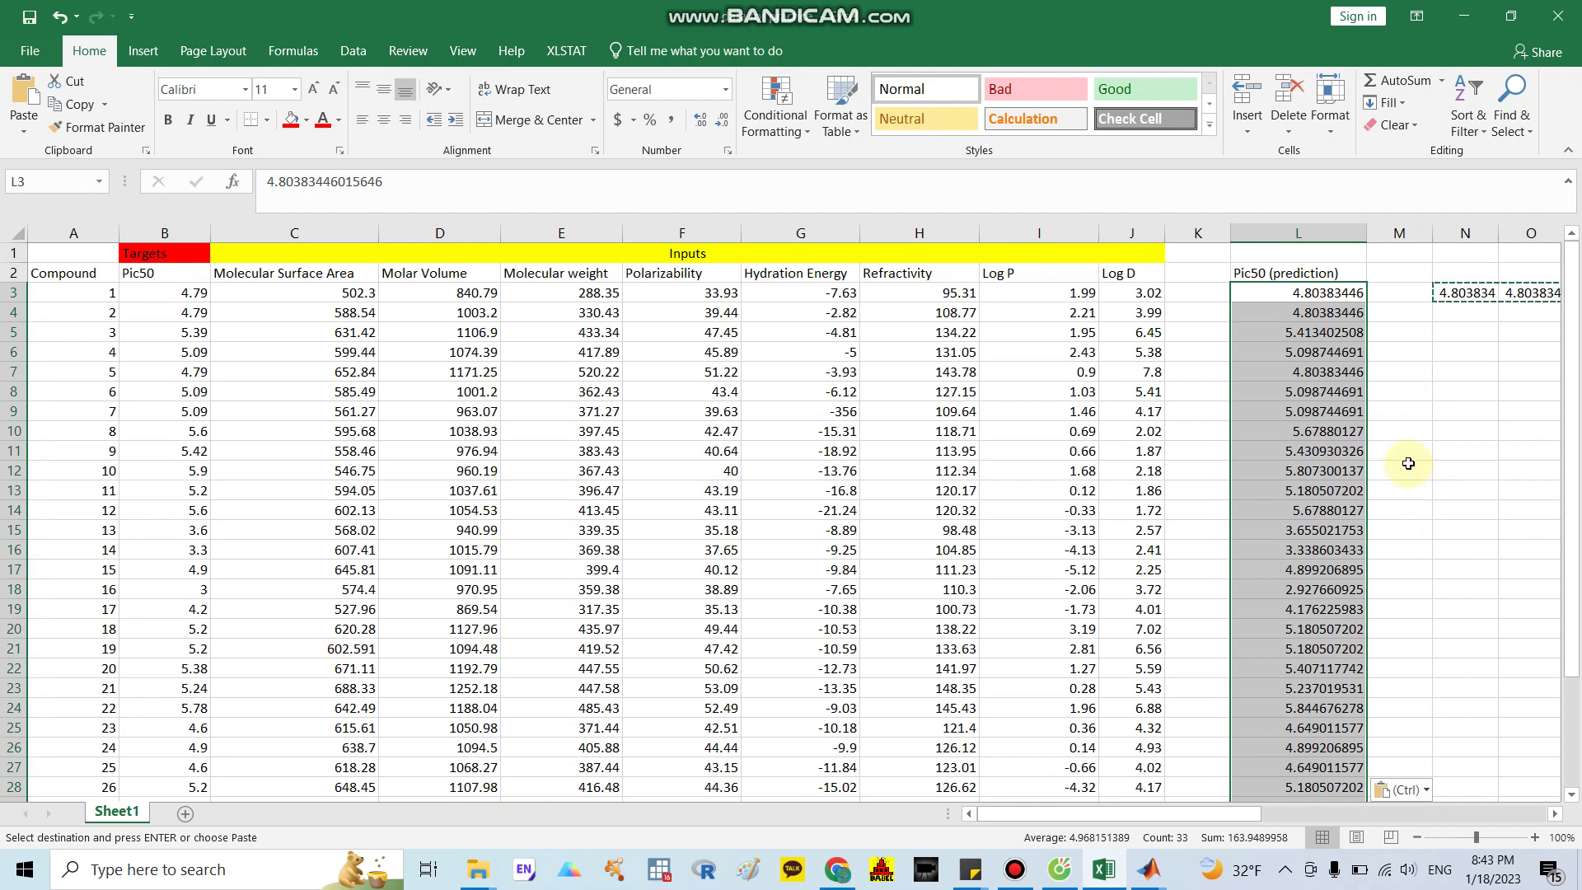
Step: Select observed Pic50 B3:B14 and predicted L3:L14 to compare them
click(1425, 364)
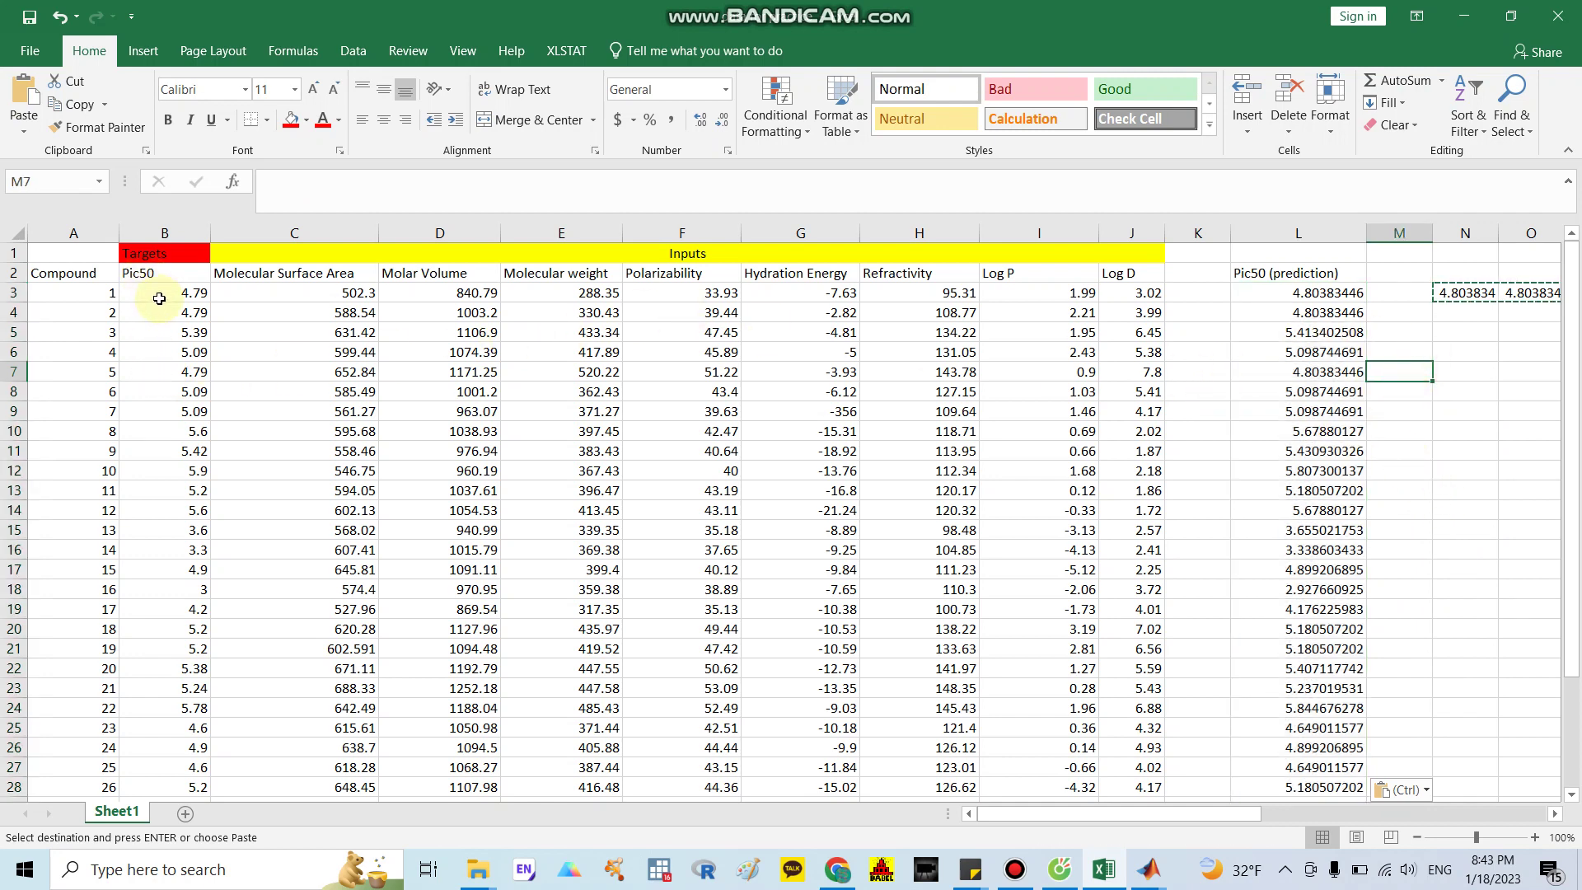
drag(160, 295, 165, 508)
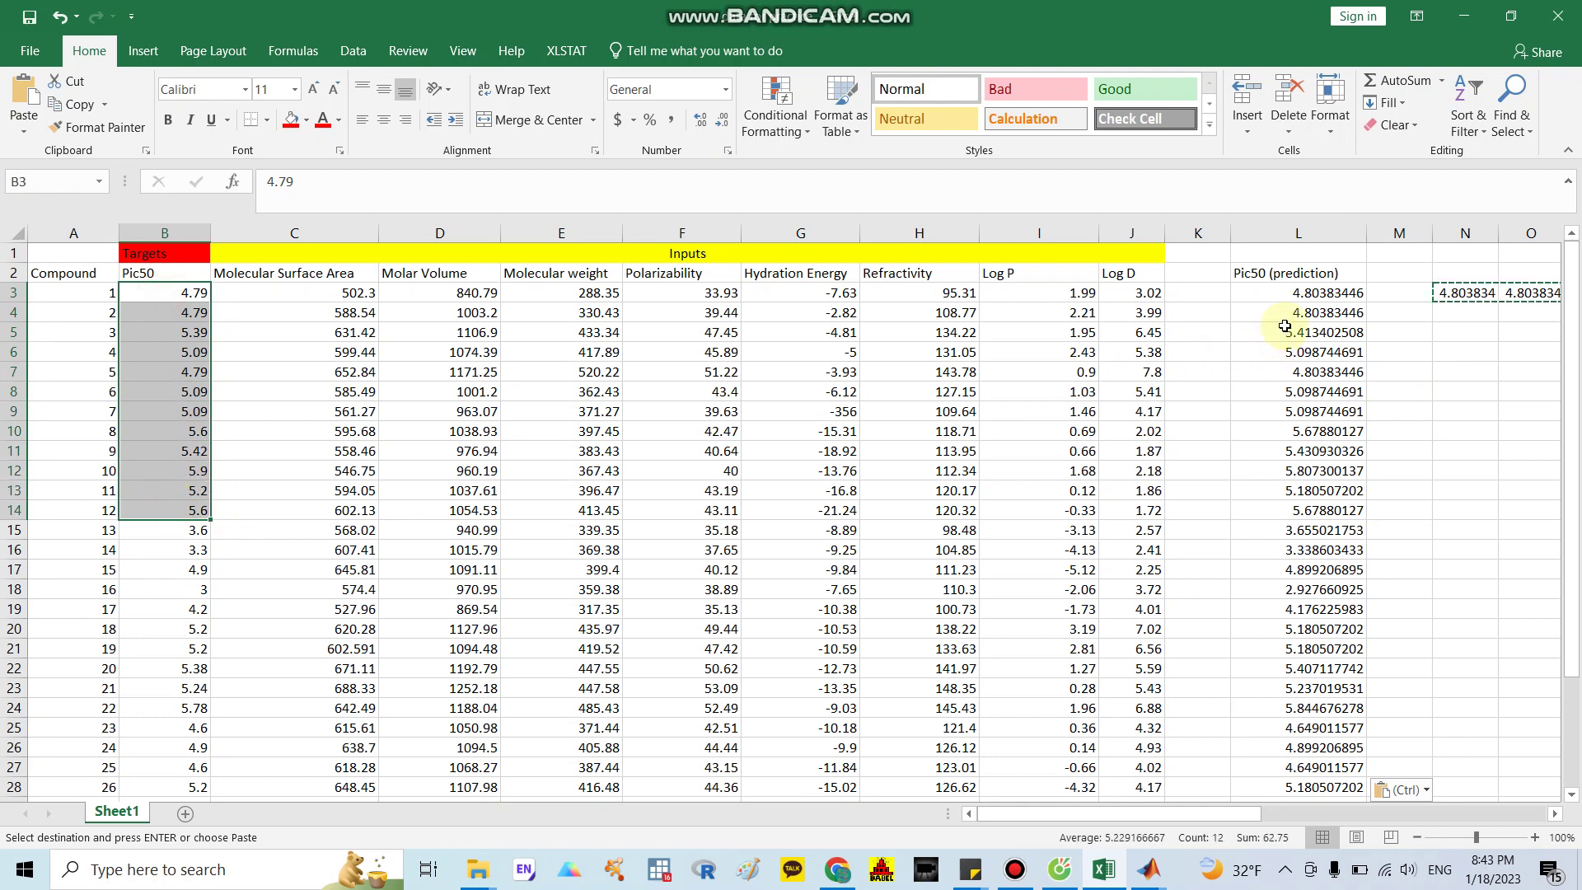
drag(1290, 295, 1322, 511)
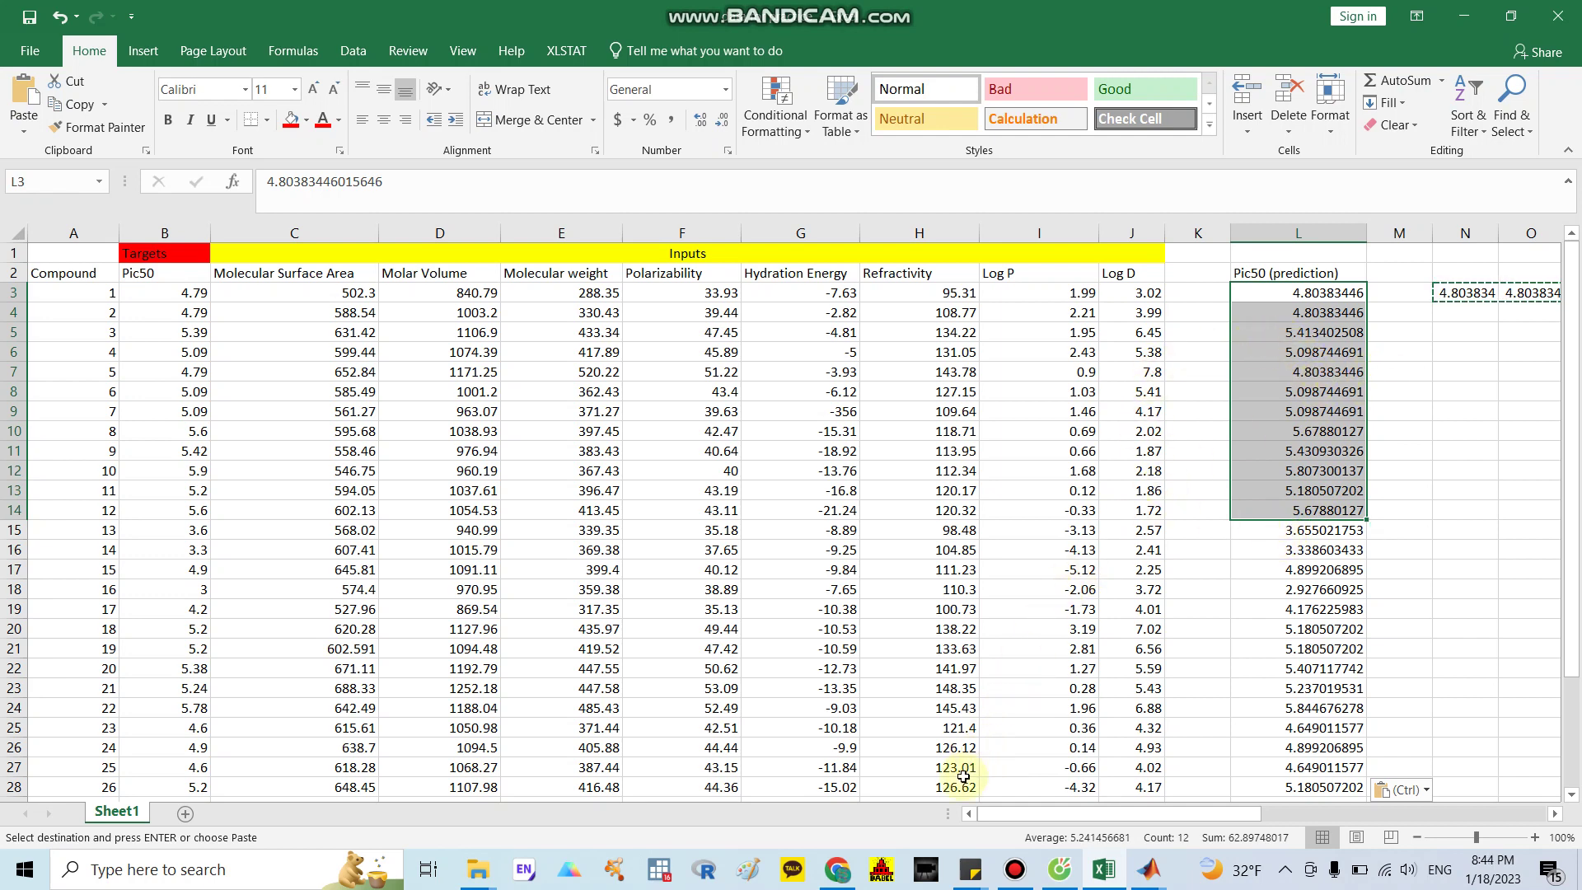
Step: Read through section 2.4.3 and Figure 3, then return to the Neural Fitting results
click(838, 867)
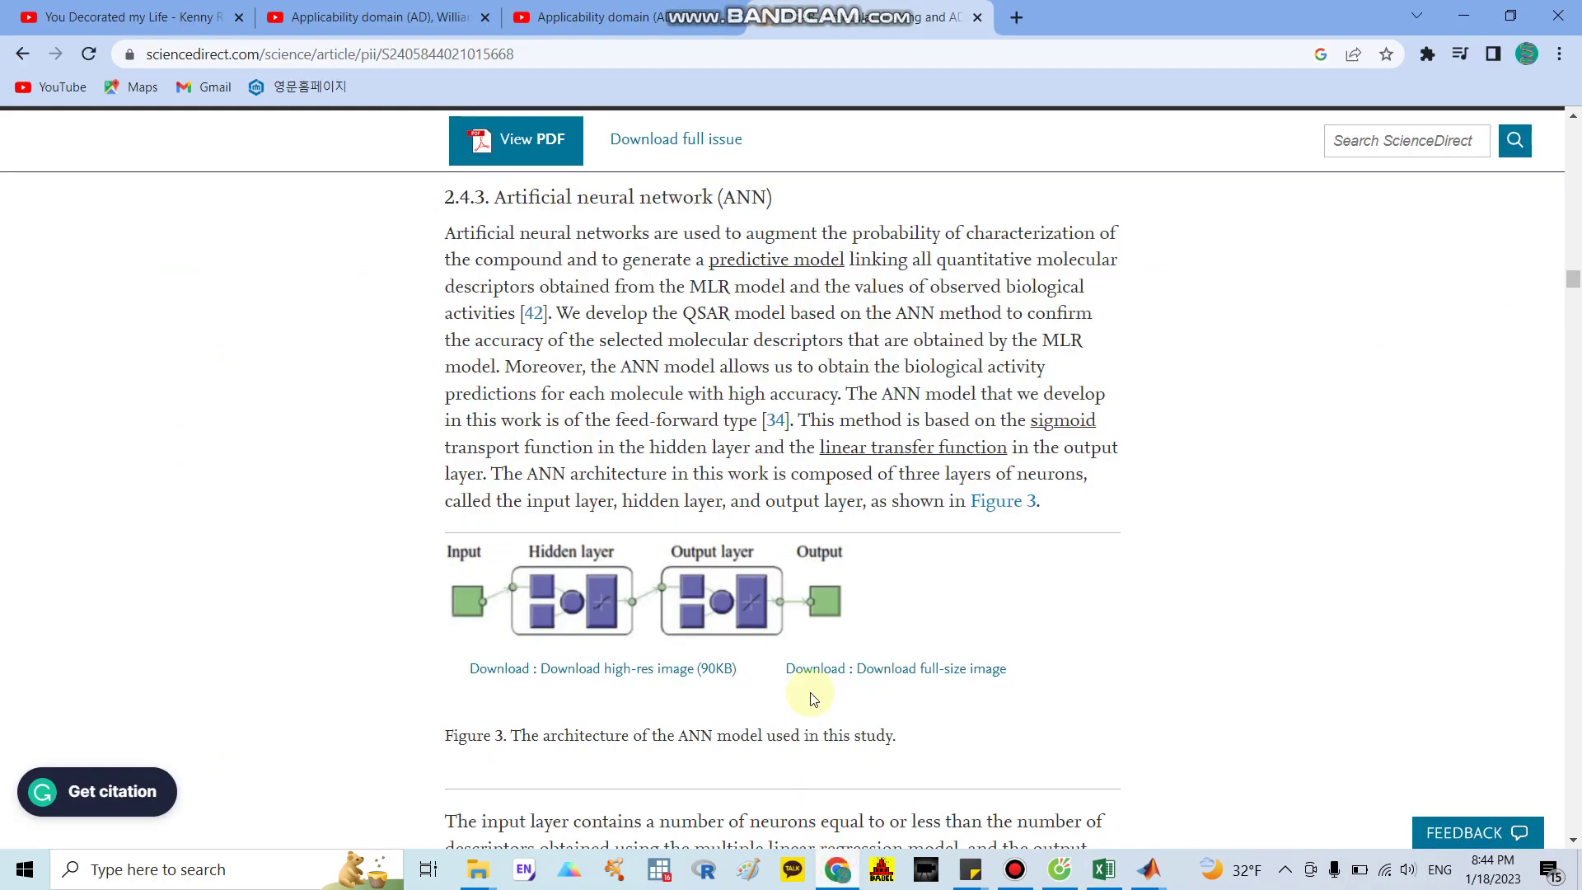
scroll(734, 440, up, 2)
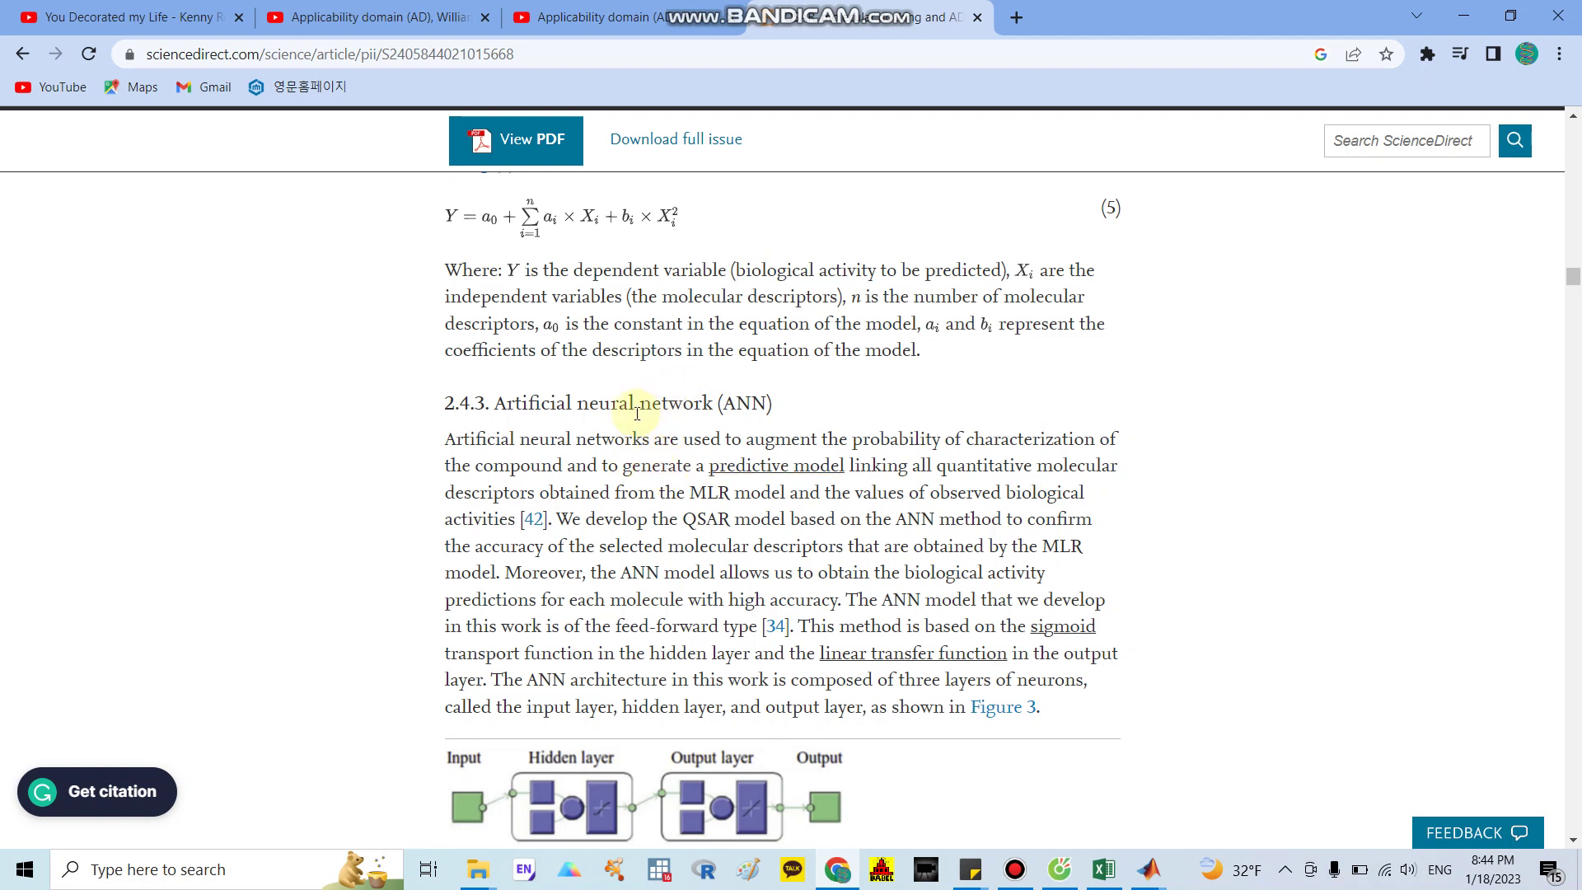
scroll(561, 380, down, 1)
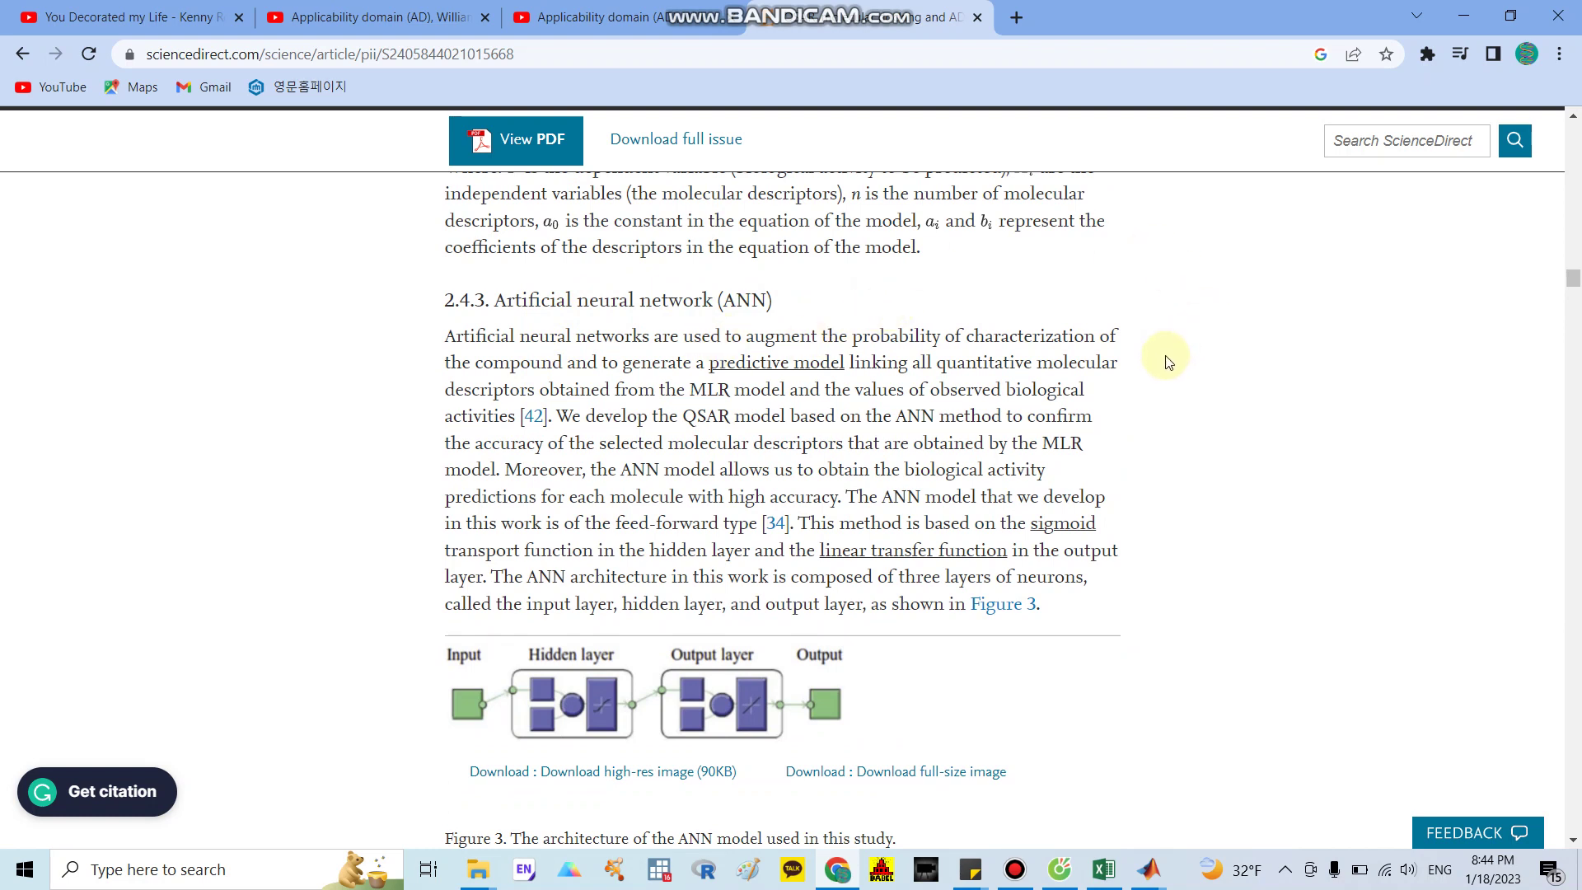
scroll(1168, 363, down, 1)
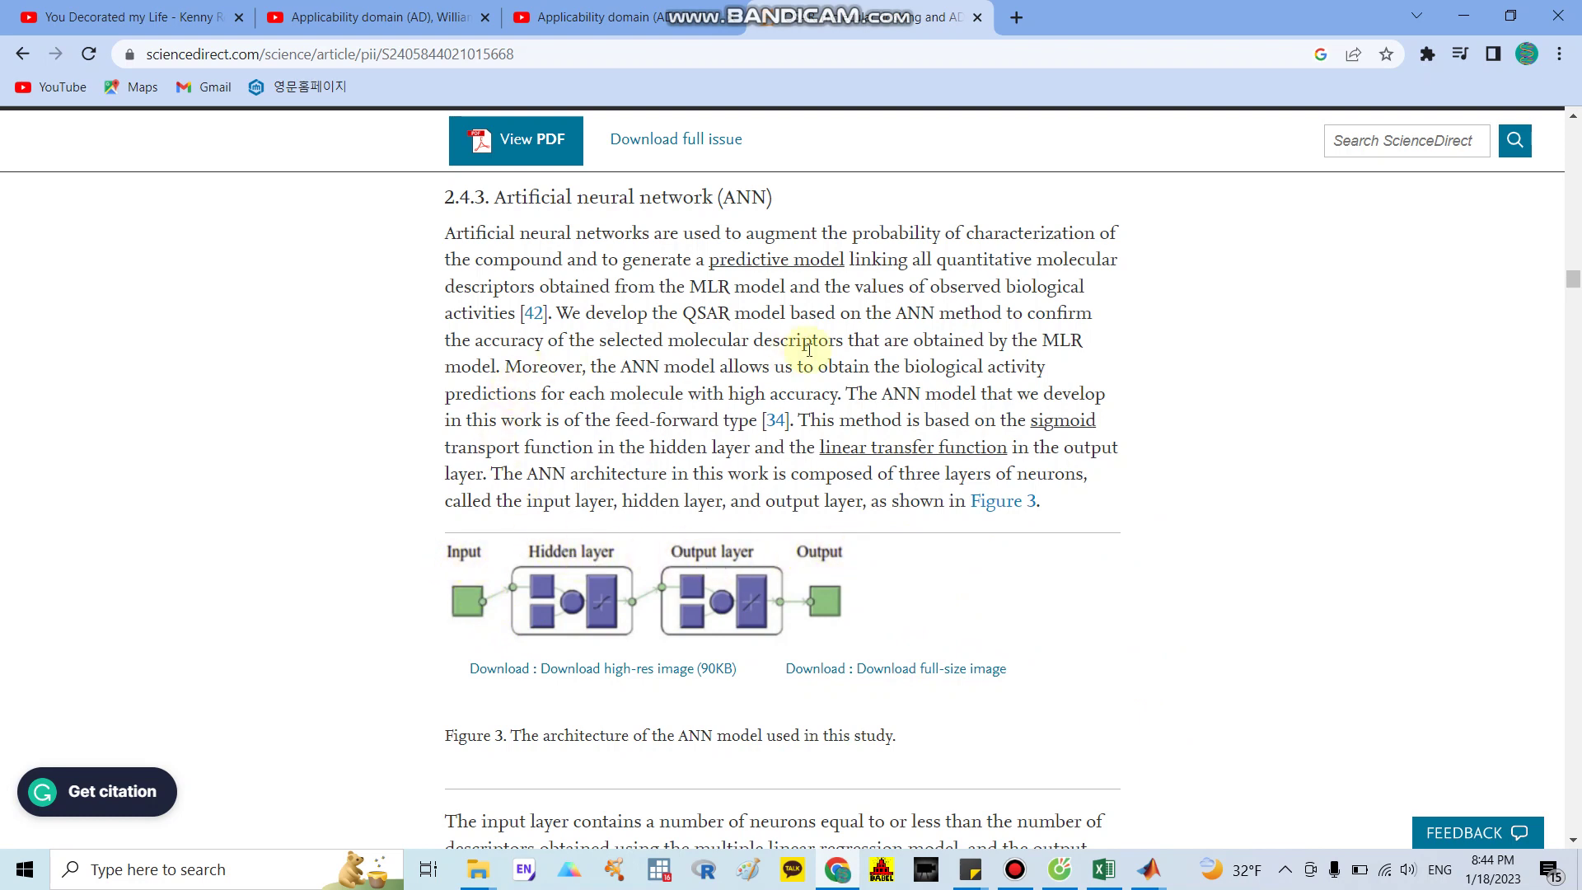
scroll(714, 392, down, 1)
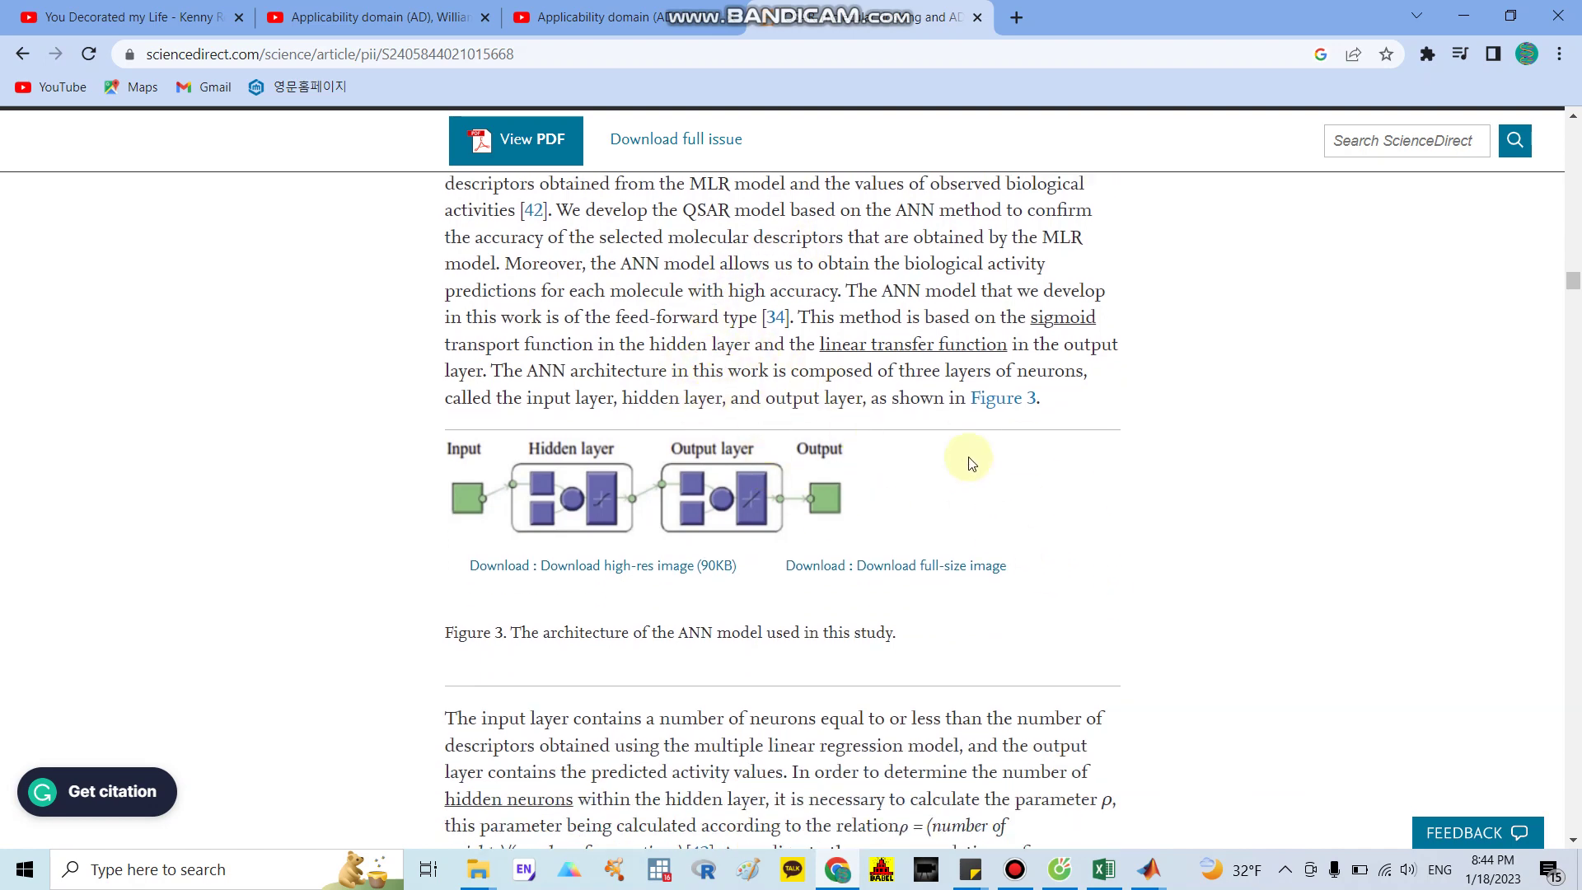
scroll(1036, 572, down, 3)
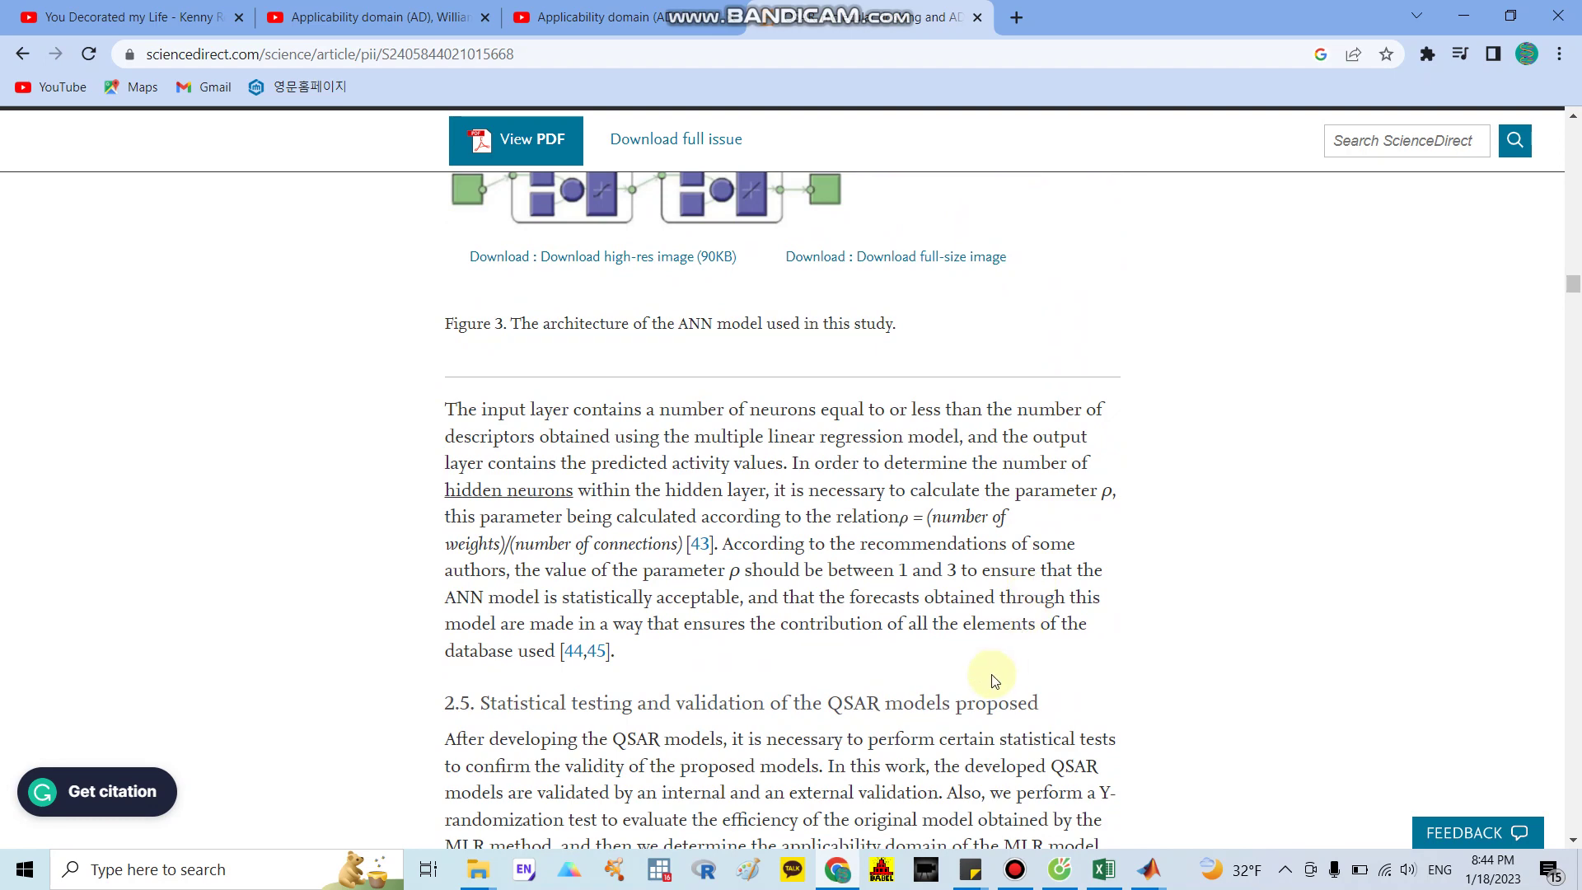
mouse_move(1152, 885)
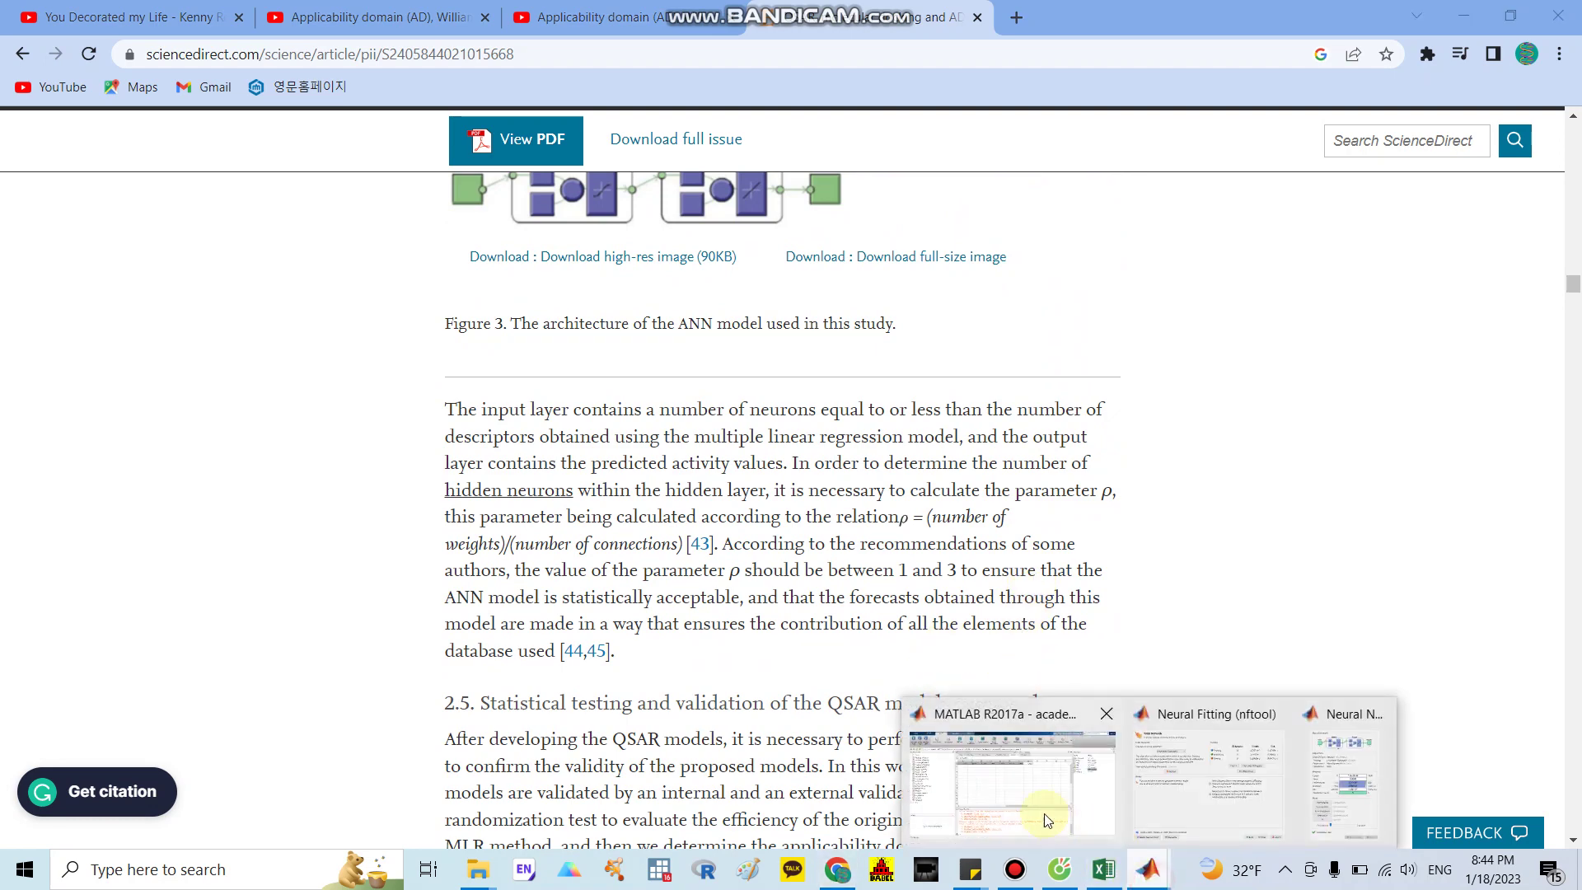
click(1198, 774)
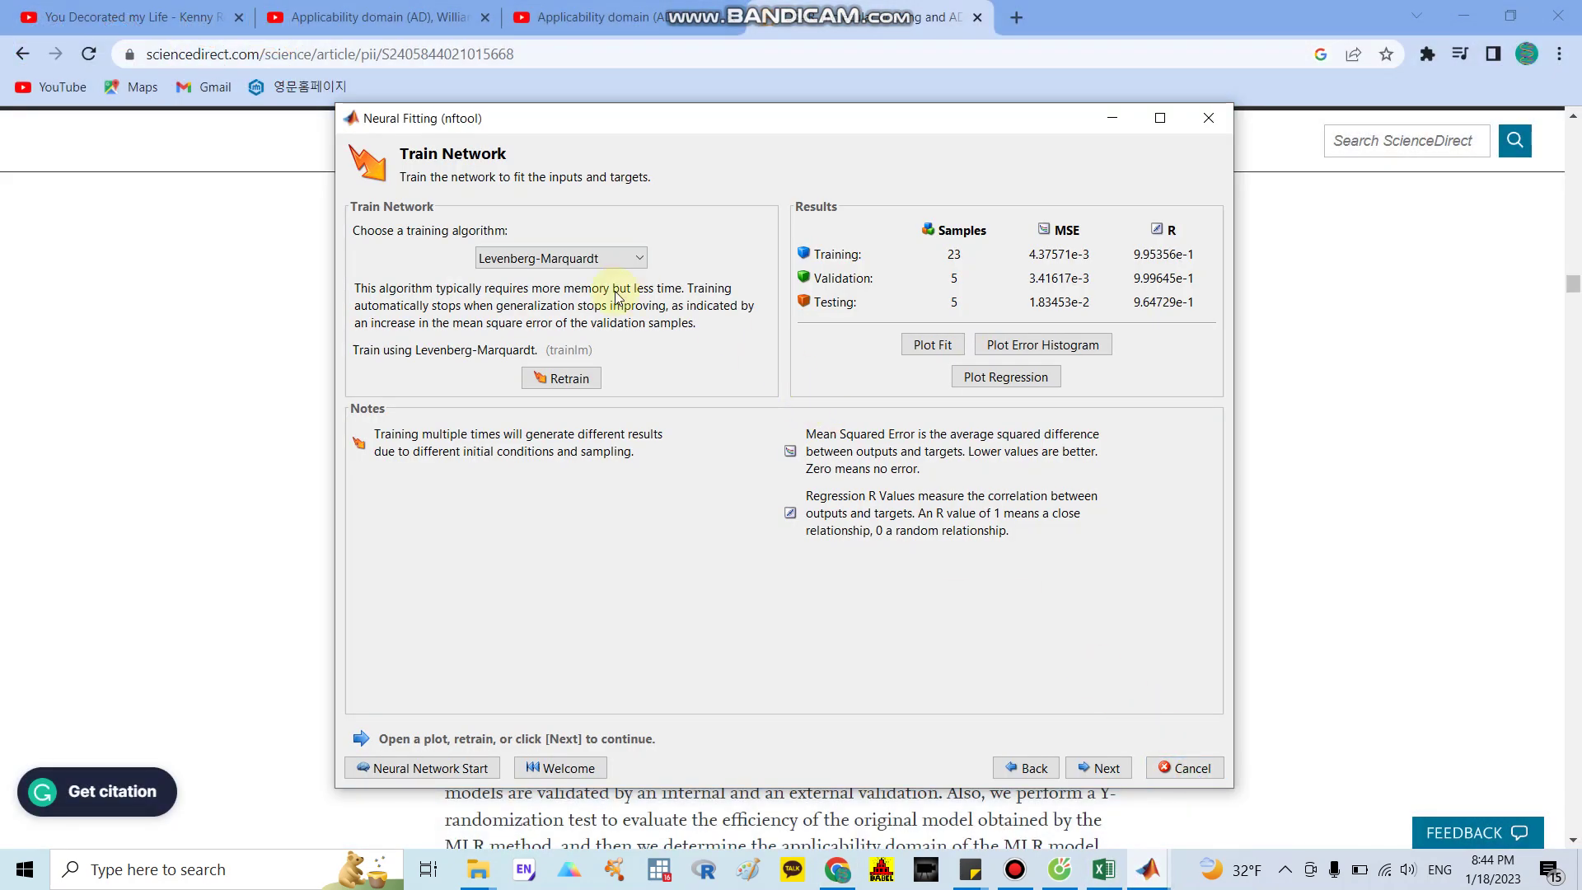
click(558, 262)
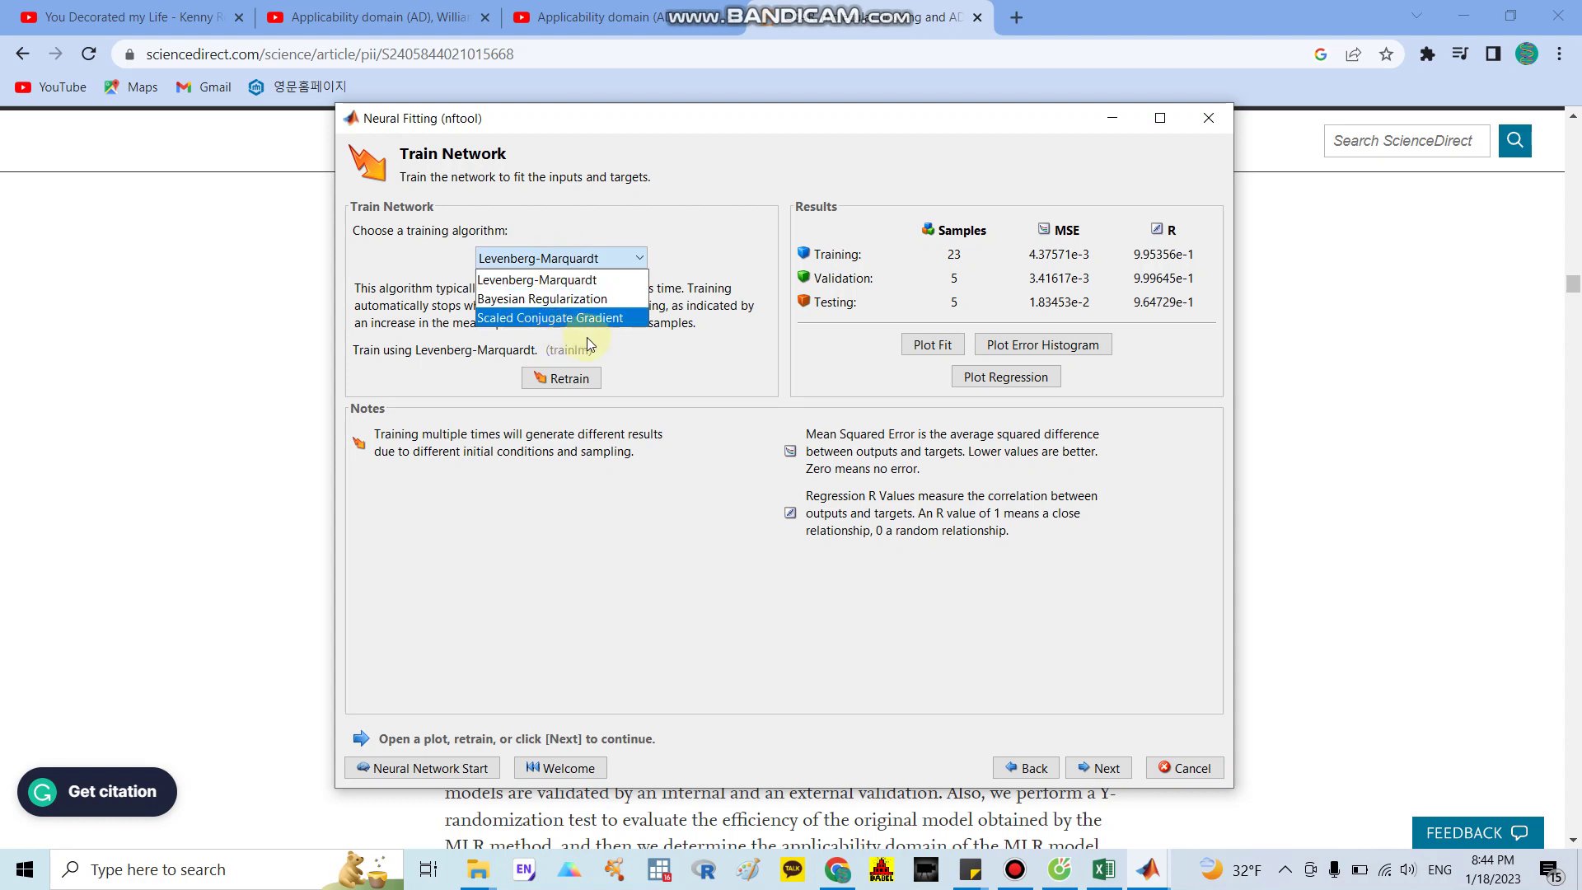
click(675, 355)
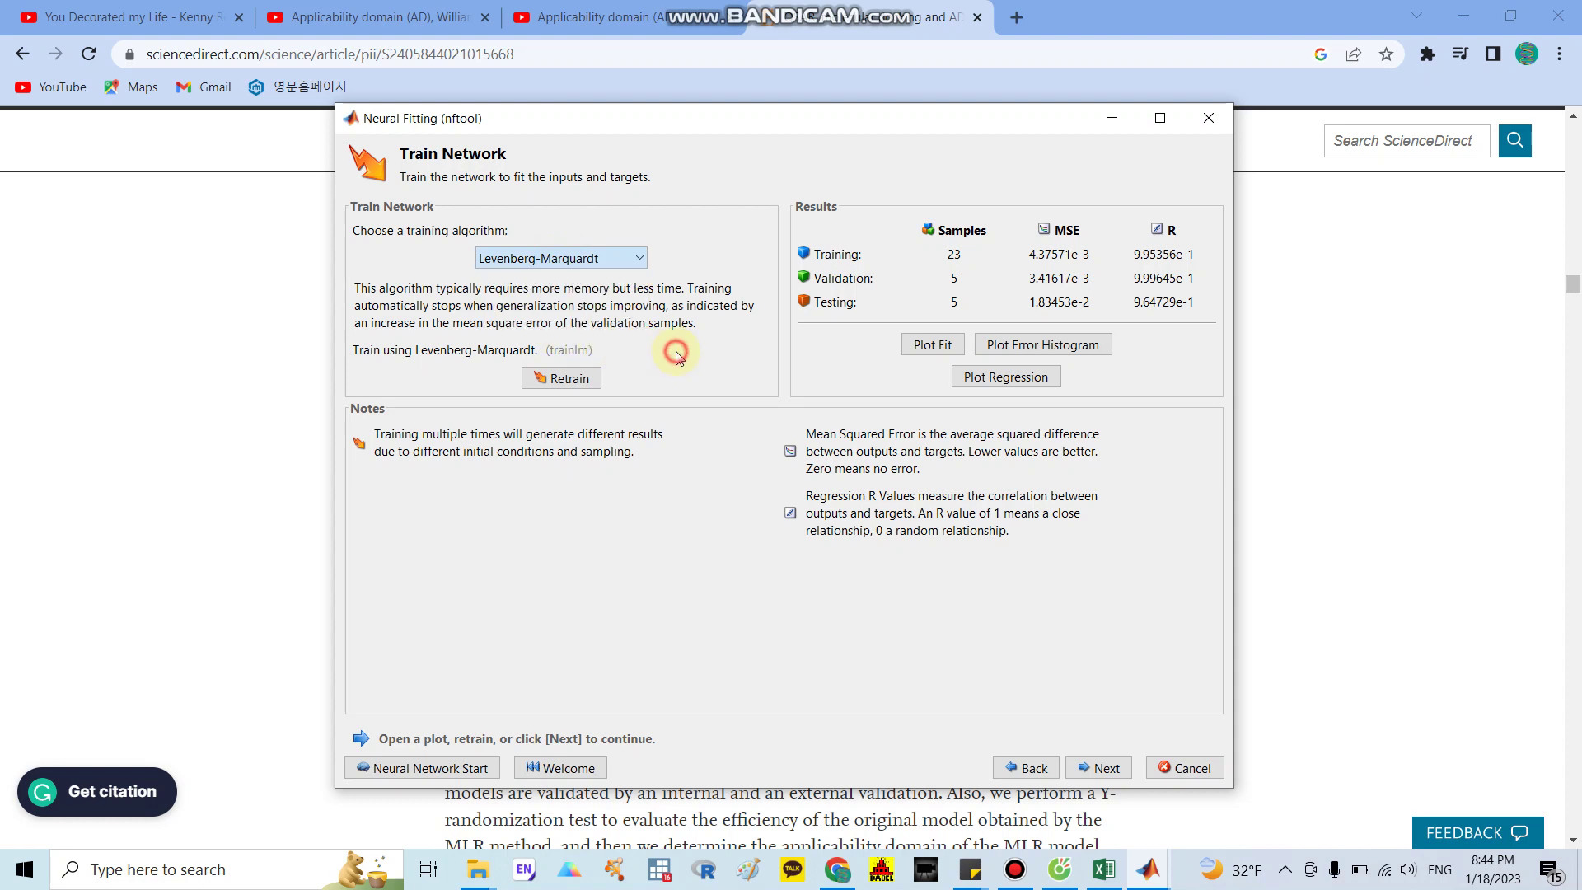
Step: Bring the article forward and scroll down to section 3.3 Artificial neural networks
click(1451, 622)
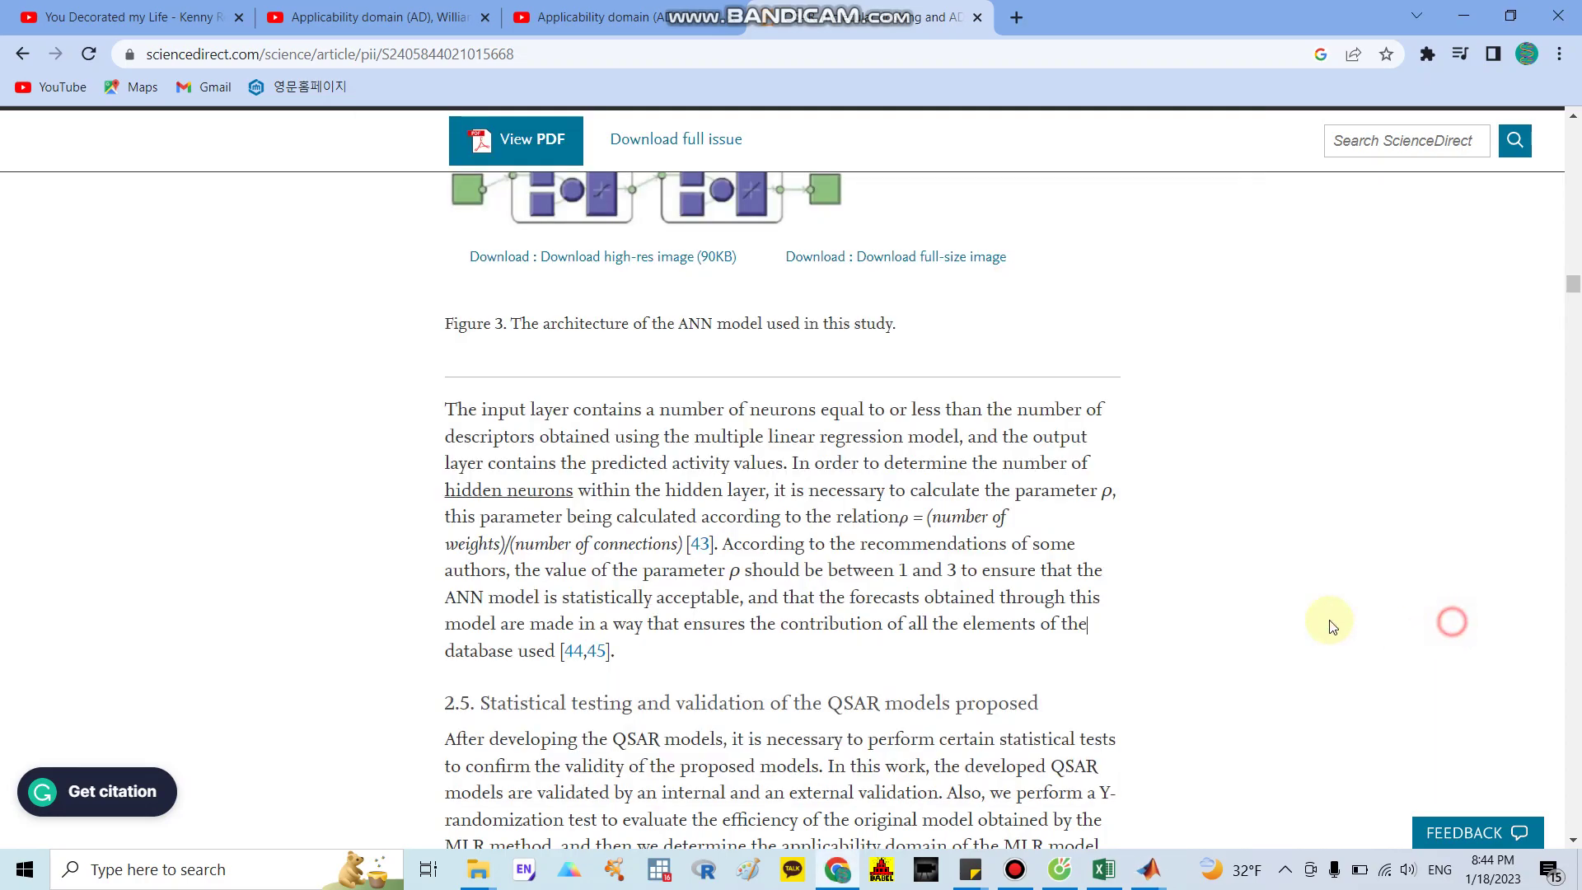
scroll(1006, 512, down, 10)
scroll(799, 499, down, 20)
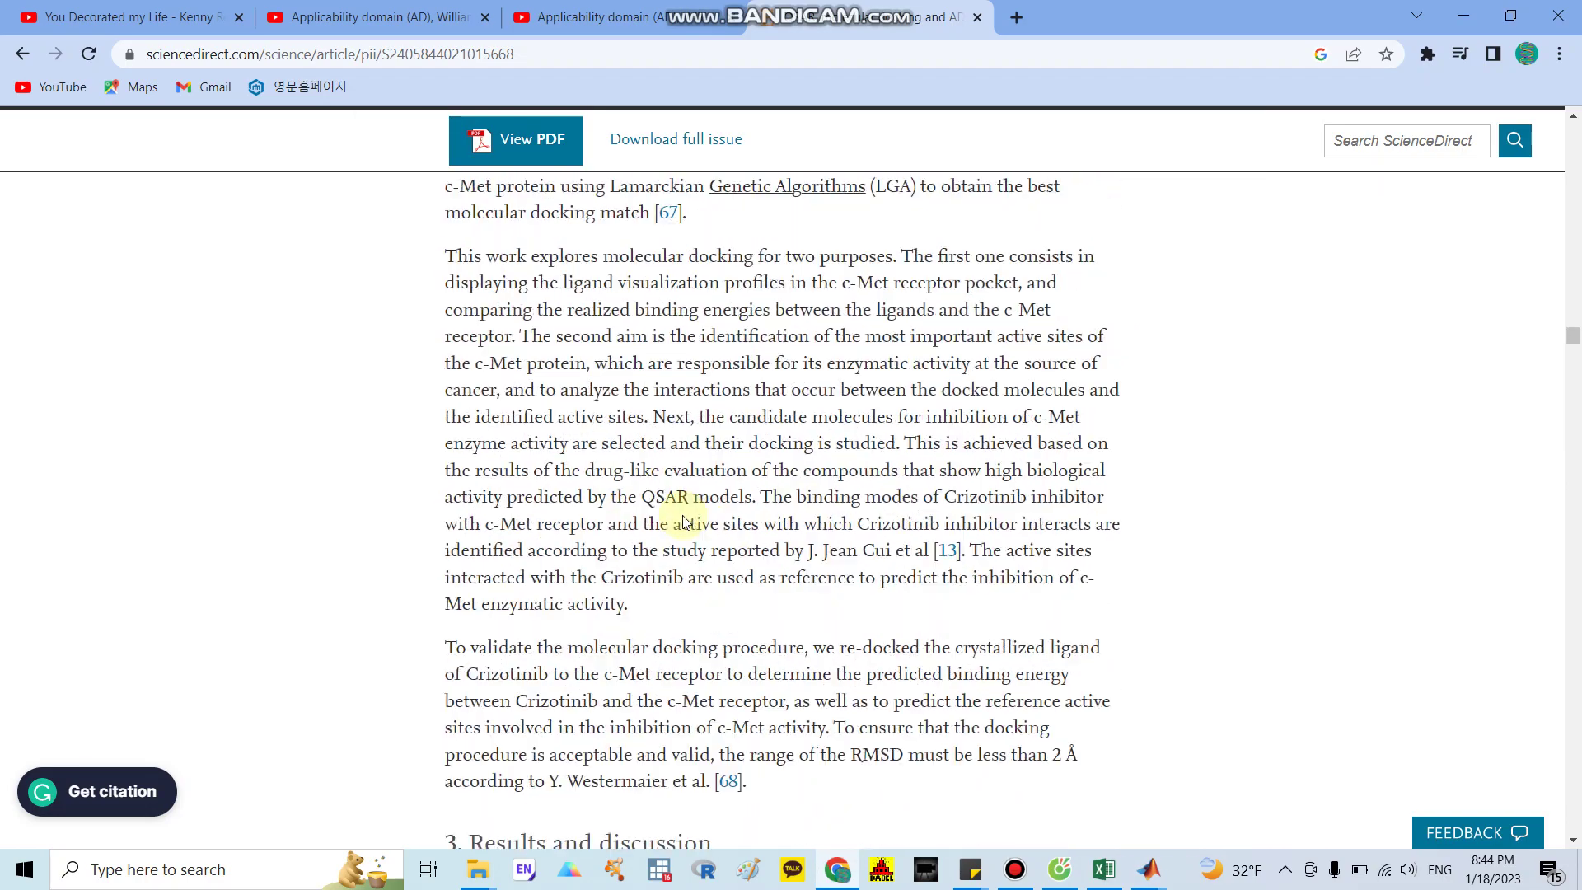
scroll(644, 525, down, 20)
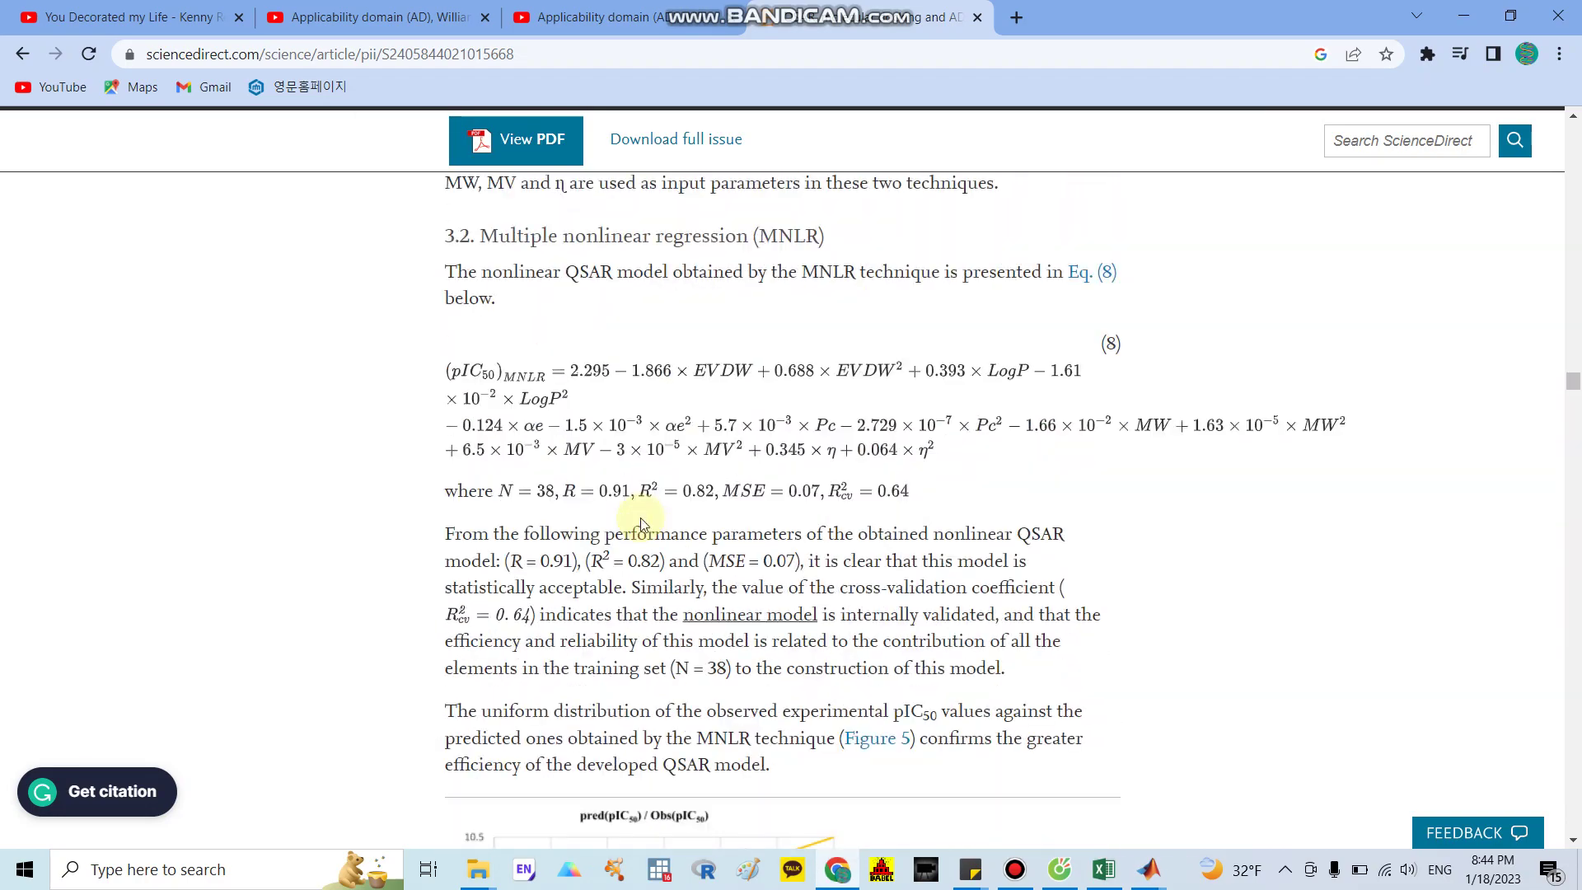
scroll(642, 518, down, 1)
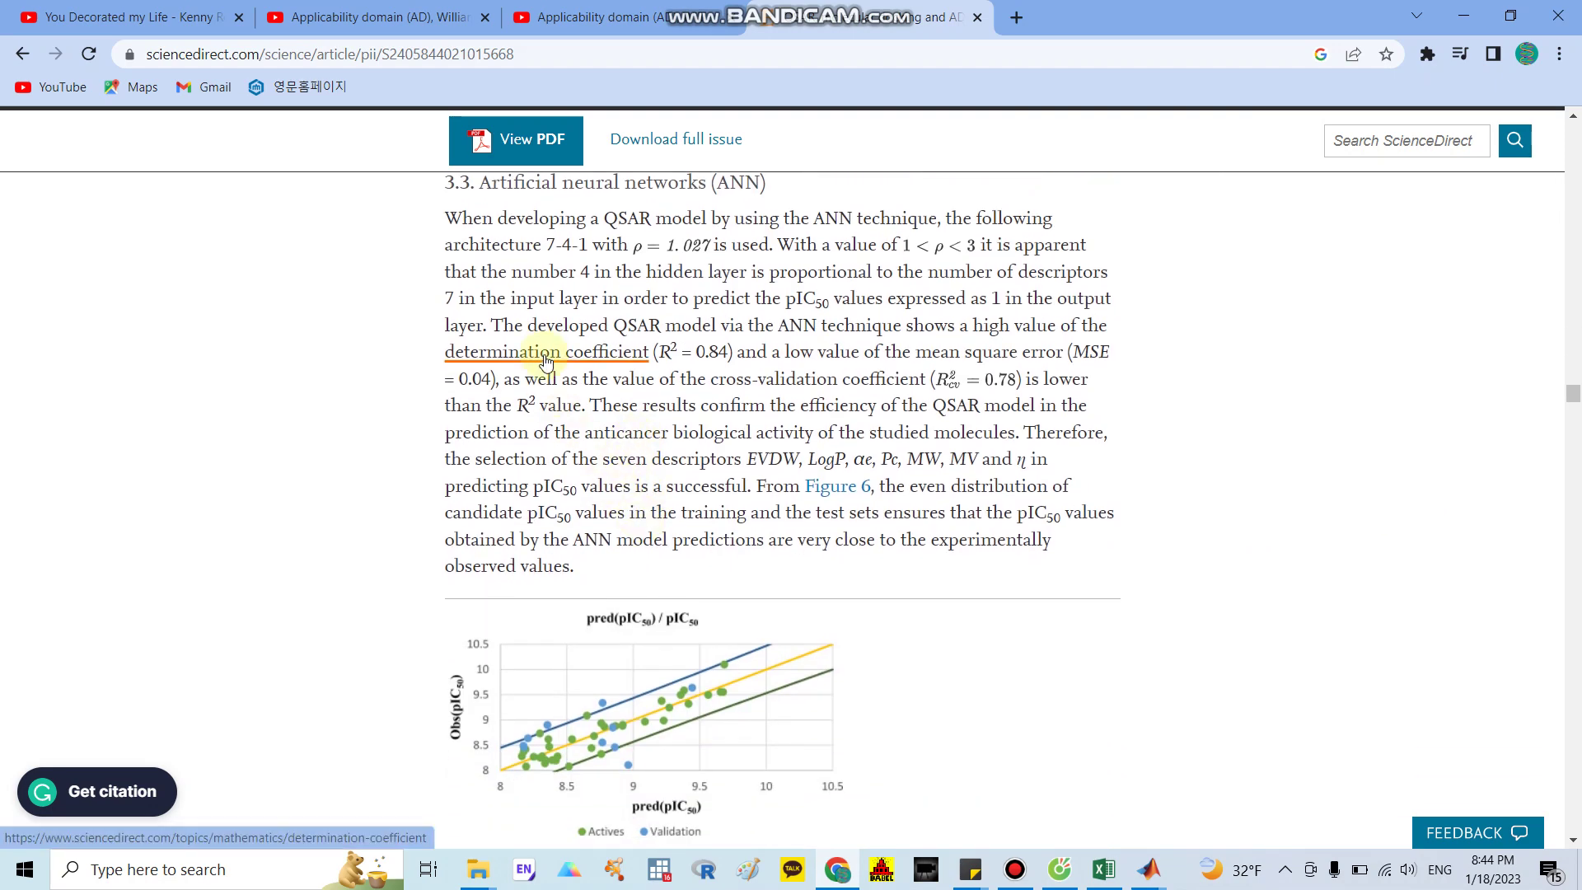
Step: Review the Neural Network Training window, then the Neural Fitting results page
mouse_move(1151, 865)
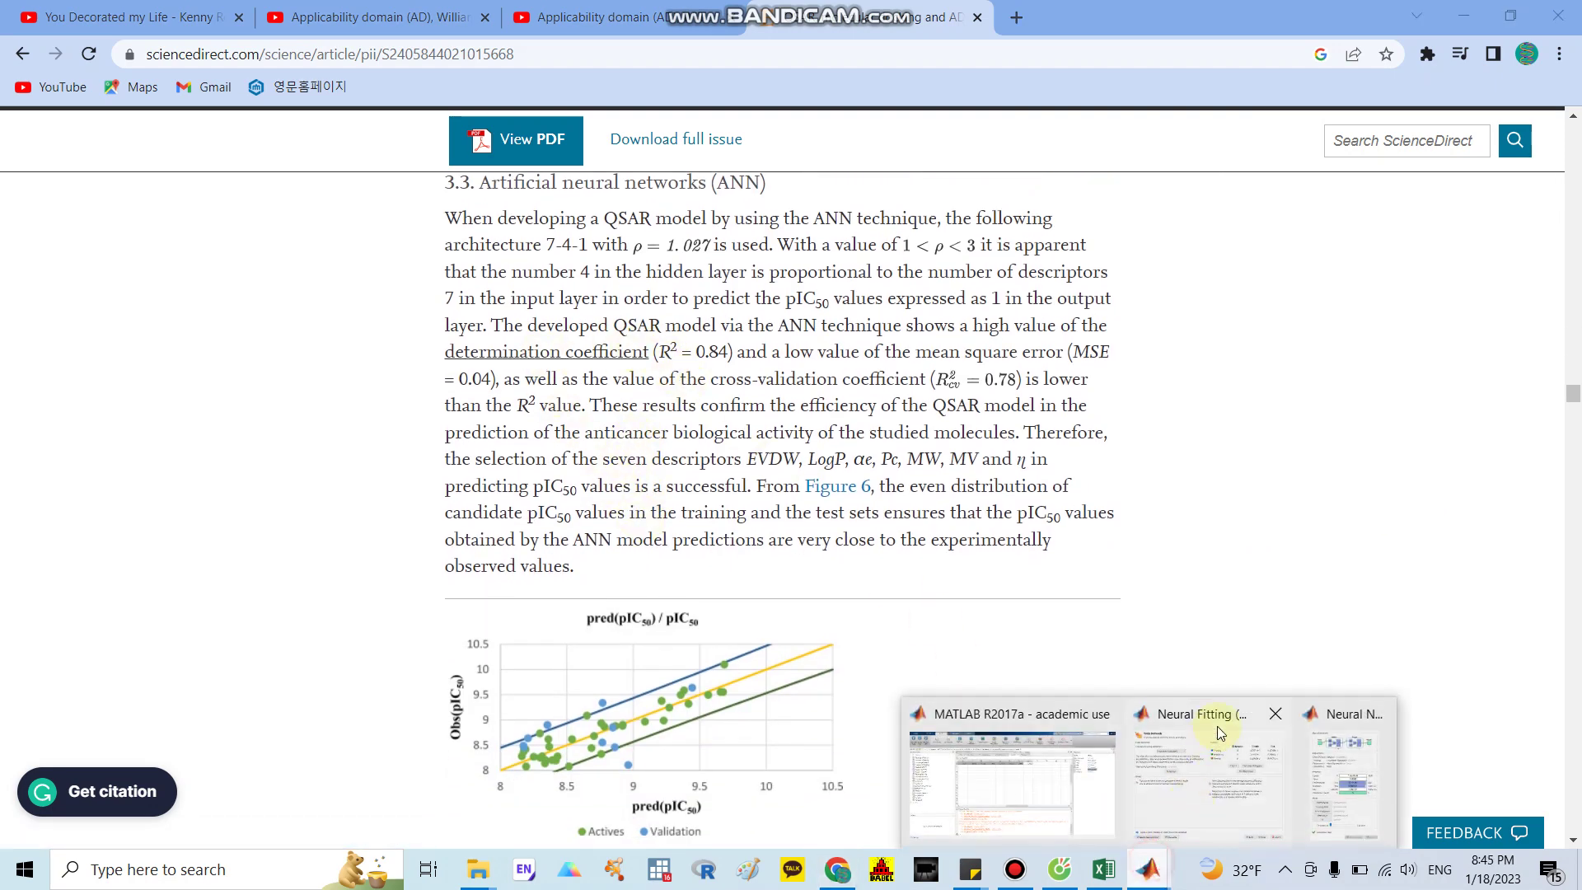
click(1355, 783)
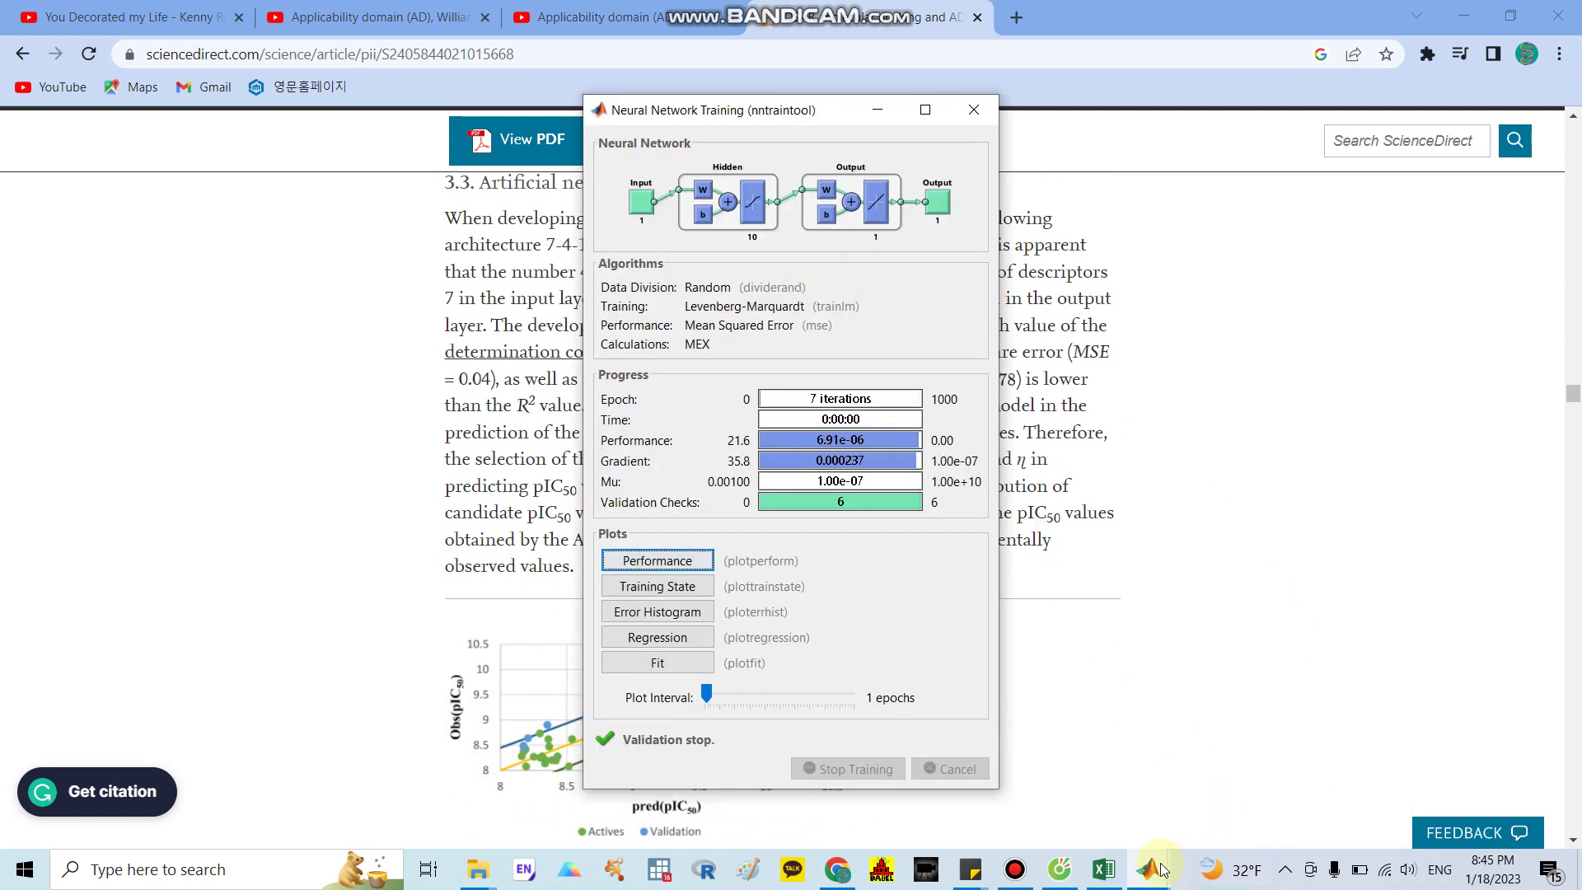
click(1191, 787)
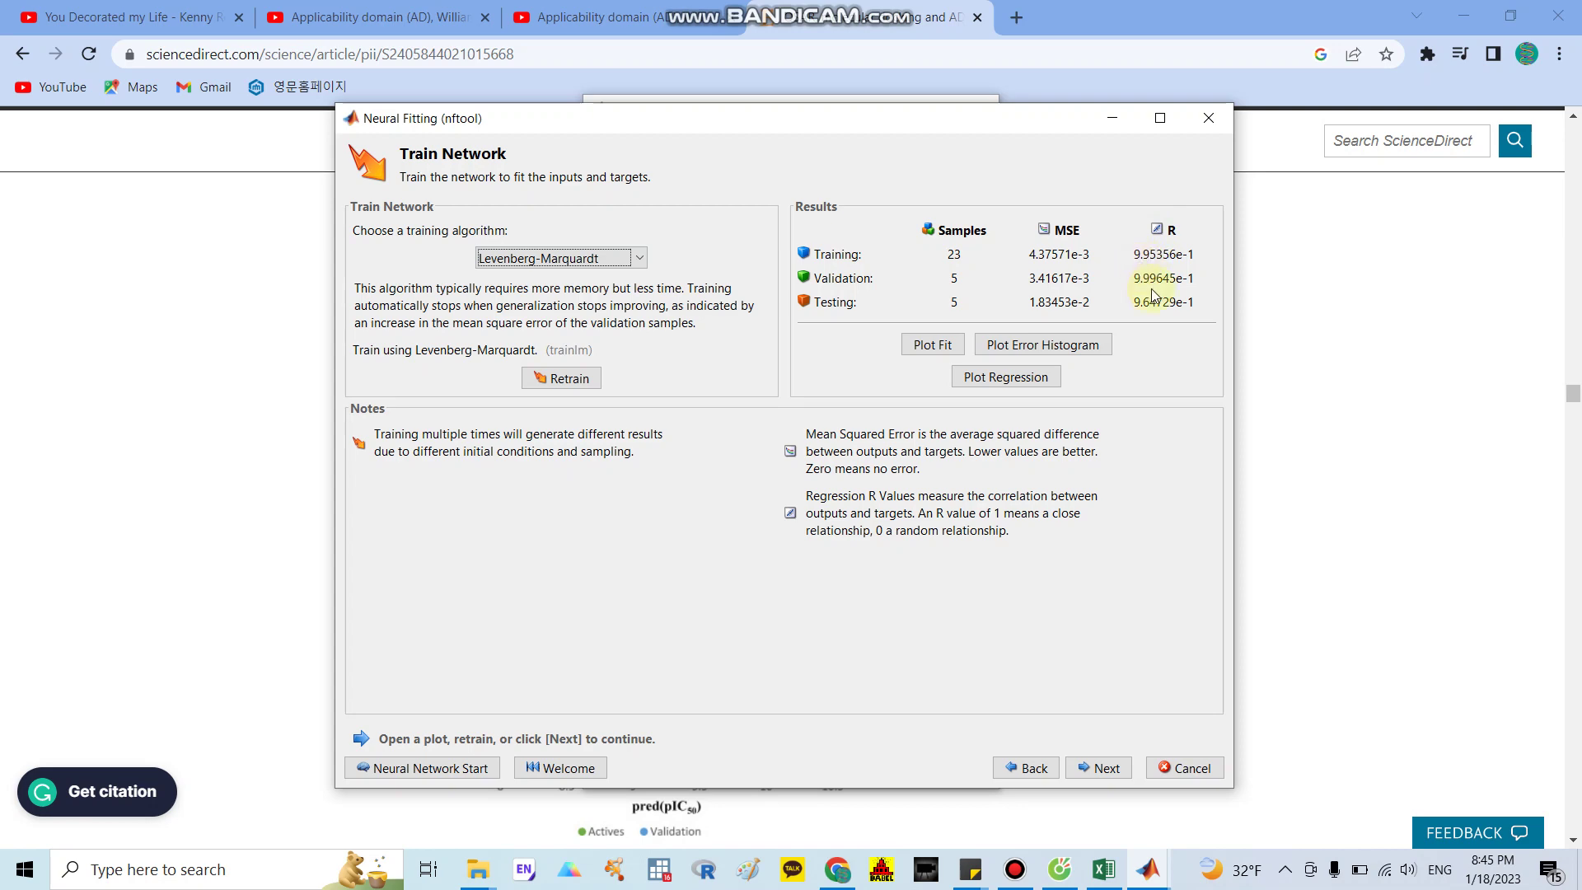
Step: Glance at the Excel Pic50 predictions worksheet, then return to the ScienceDirect article
click(1105, 871)
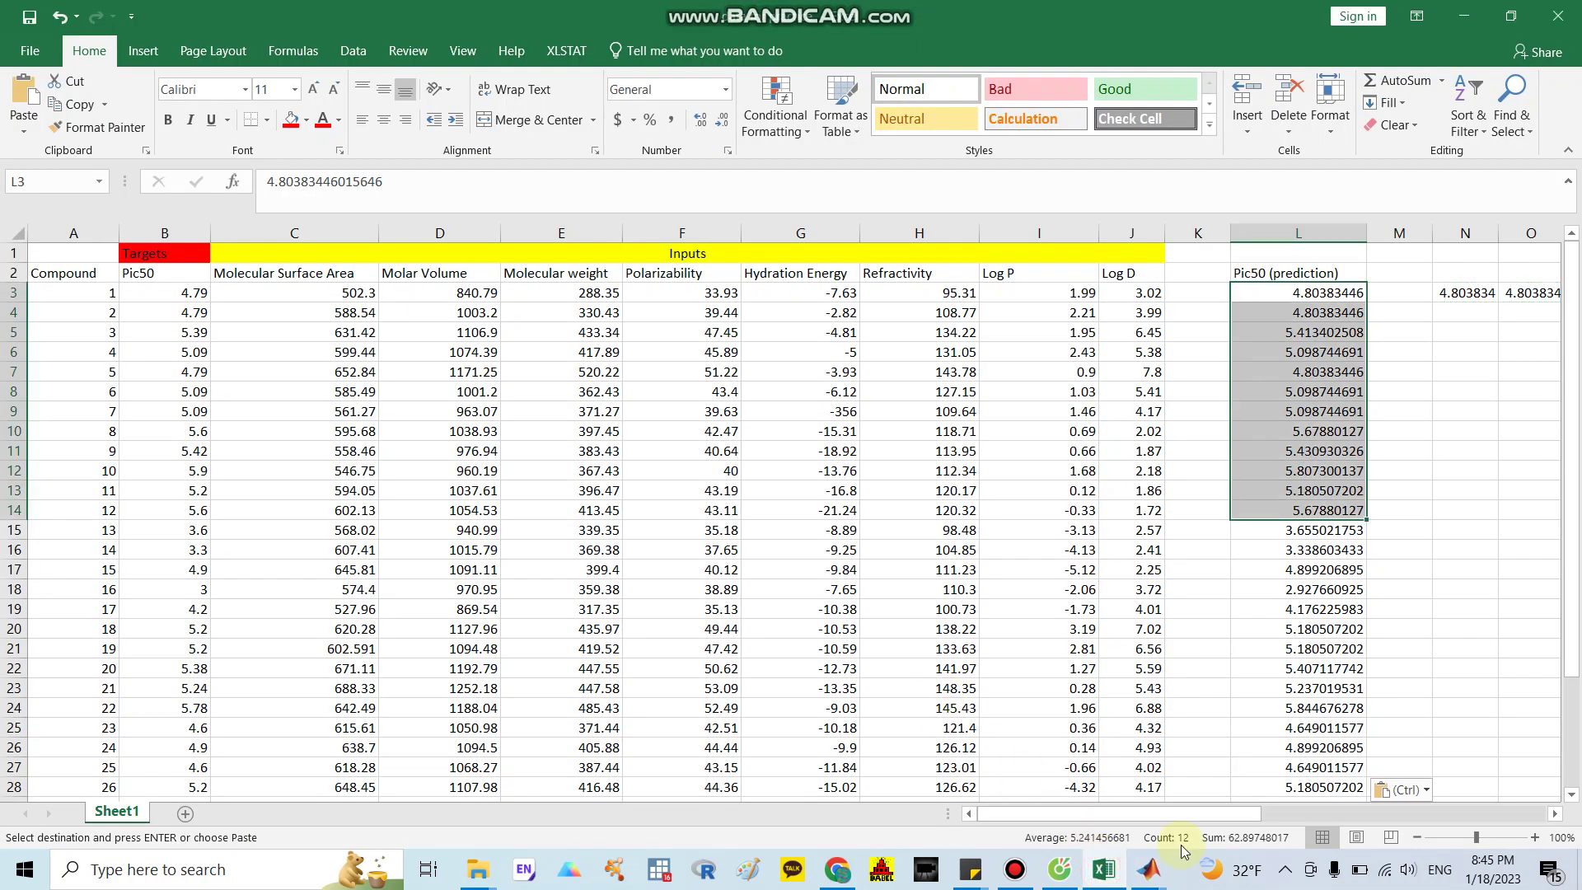
click(837, 871)
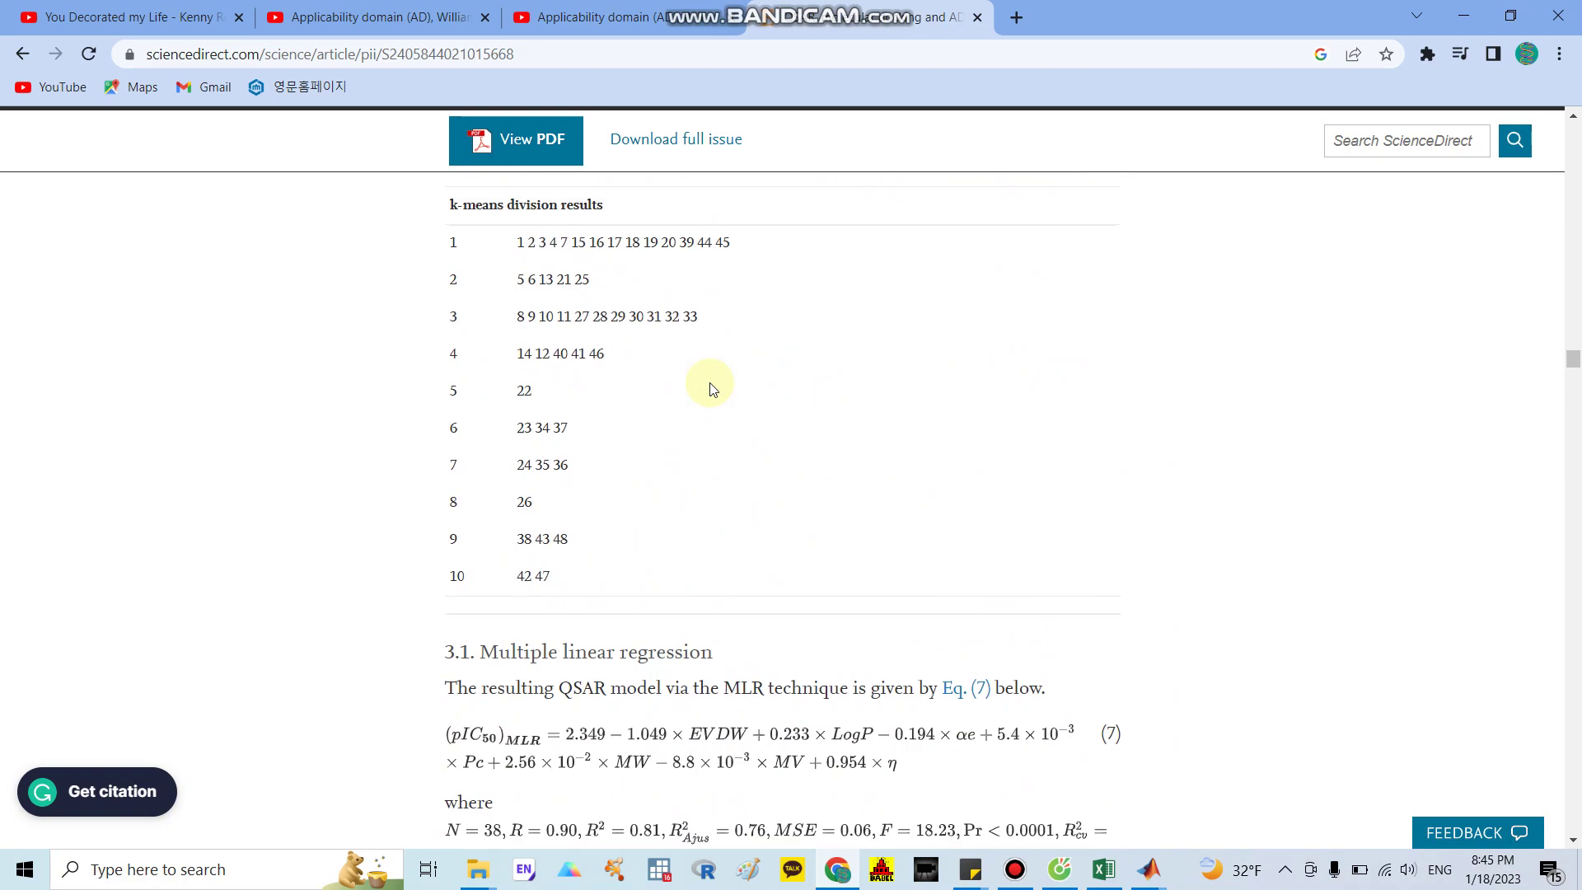
Step: Scroll through the article's validation and results sections, then deselect the highlighted text
scroll(713, 390, up, 15)
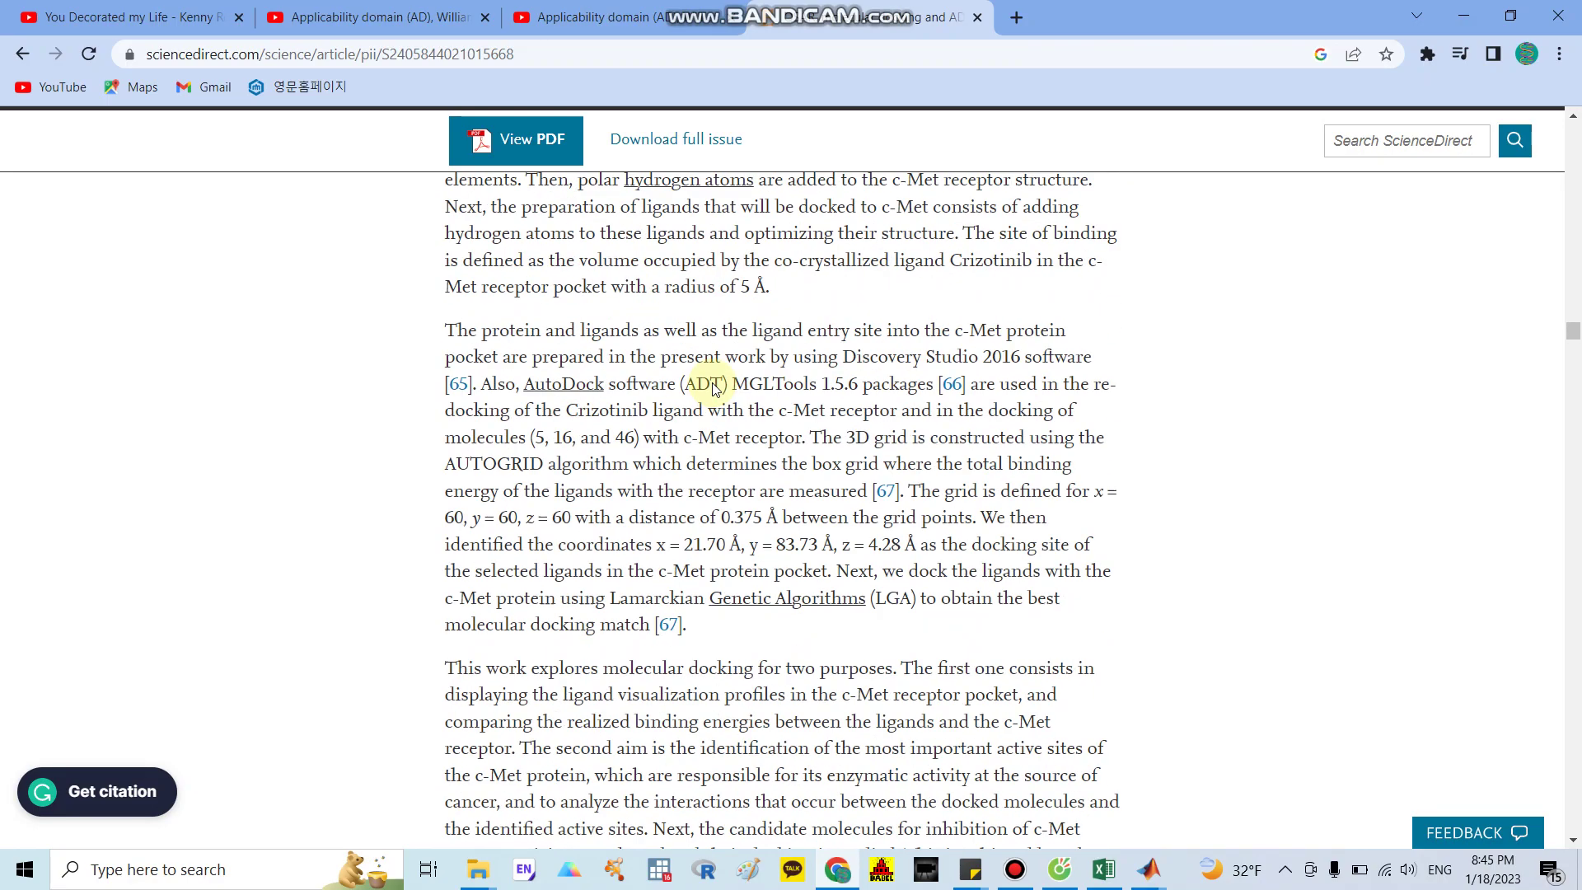
scroll(714, 389, up, 15)
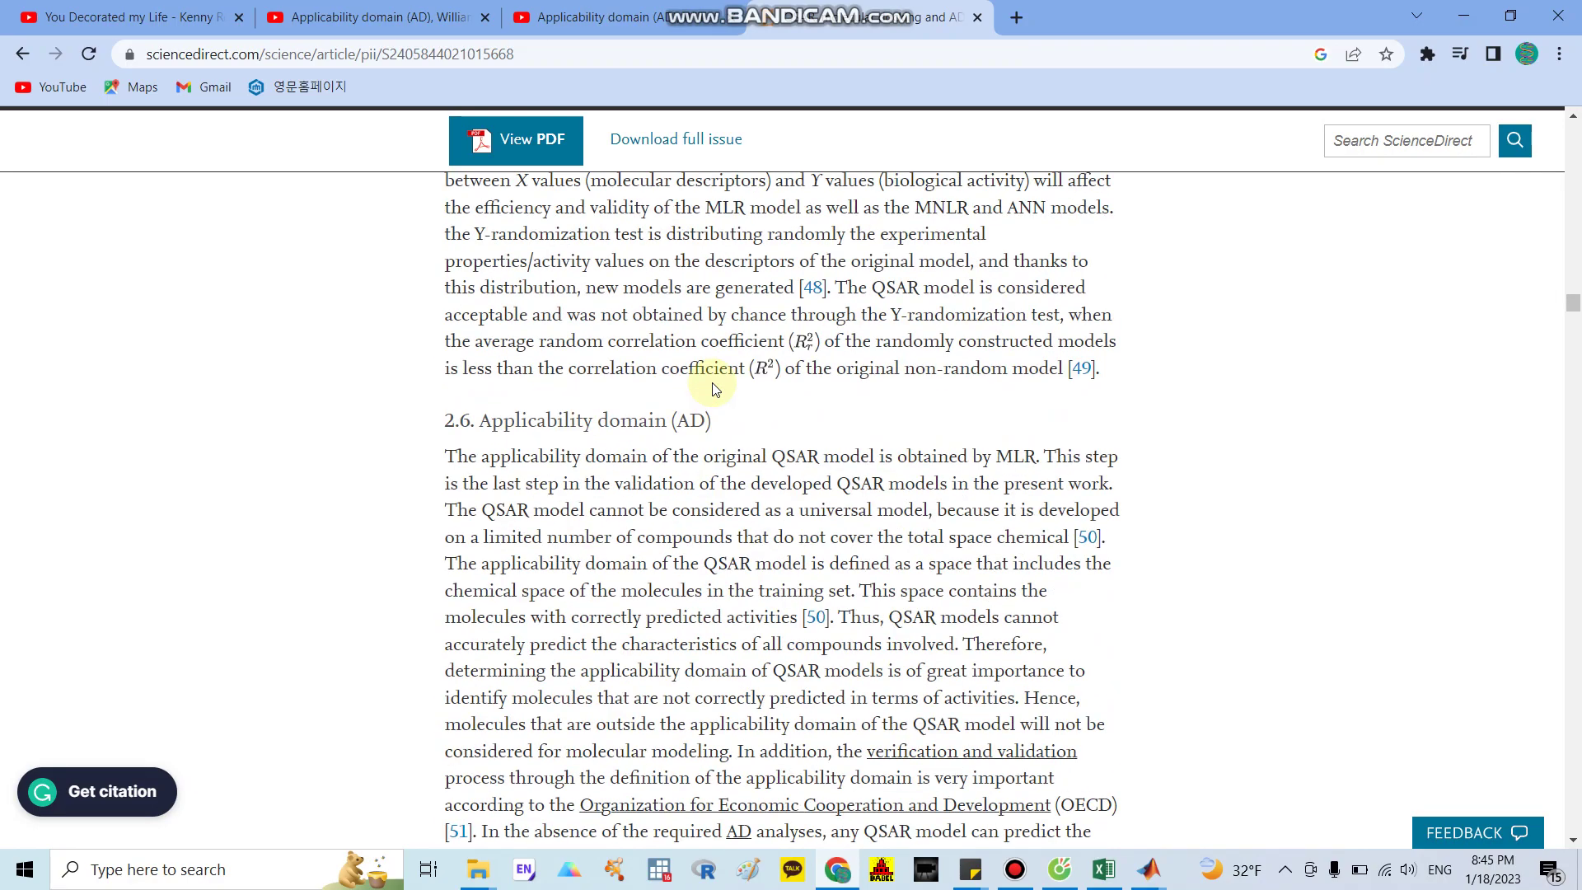
scroll(713, 387, up, 6)
scroll(709, 375, down, 3)
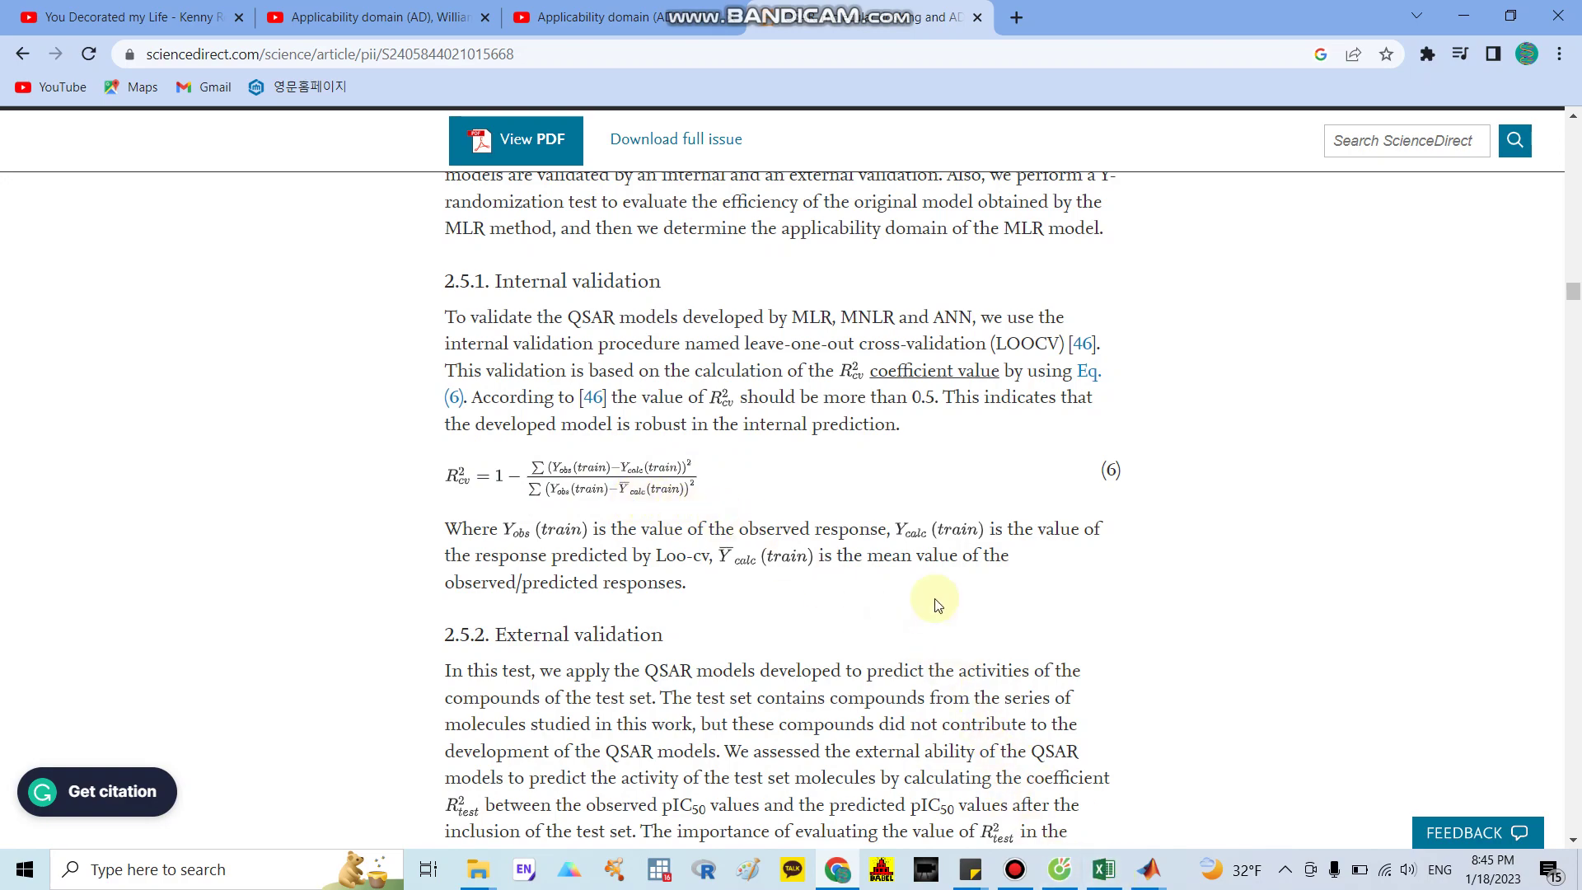
scroll(759, 595, down, 15)
scroll(713, 592, down, 20)
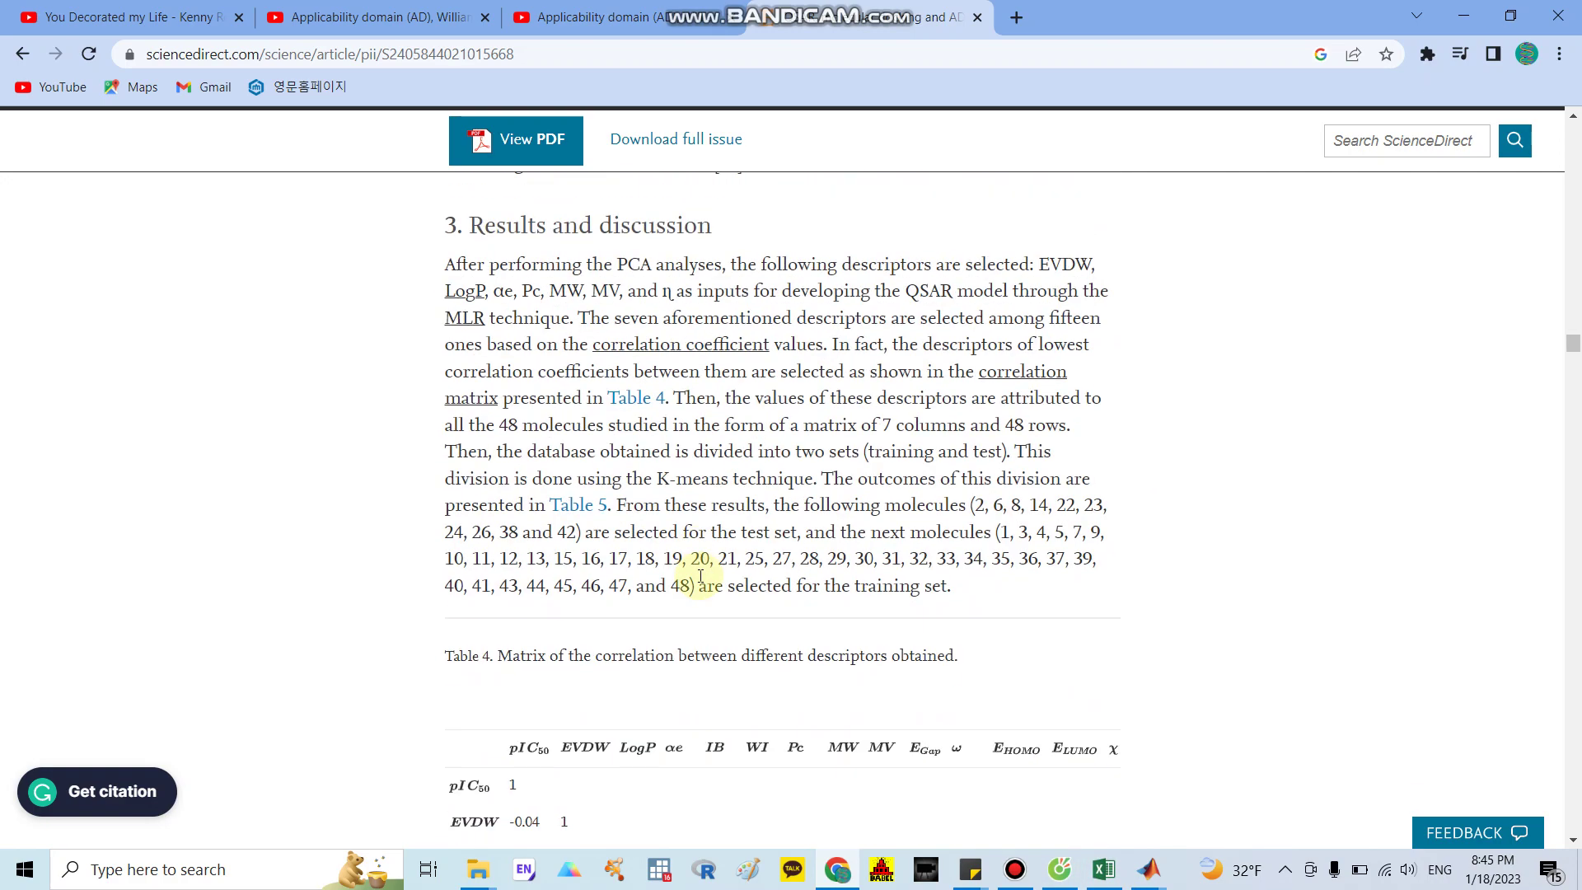
scroll(699, 587, down, 20)
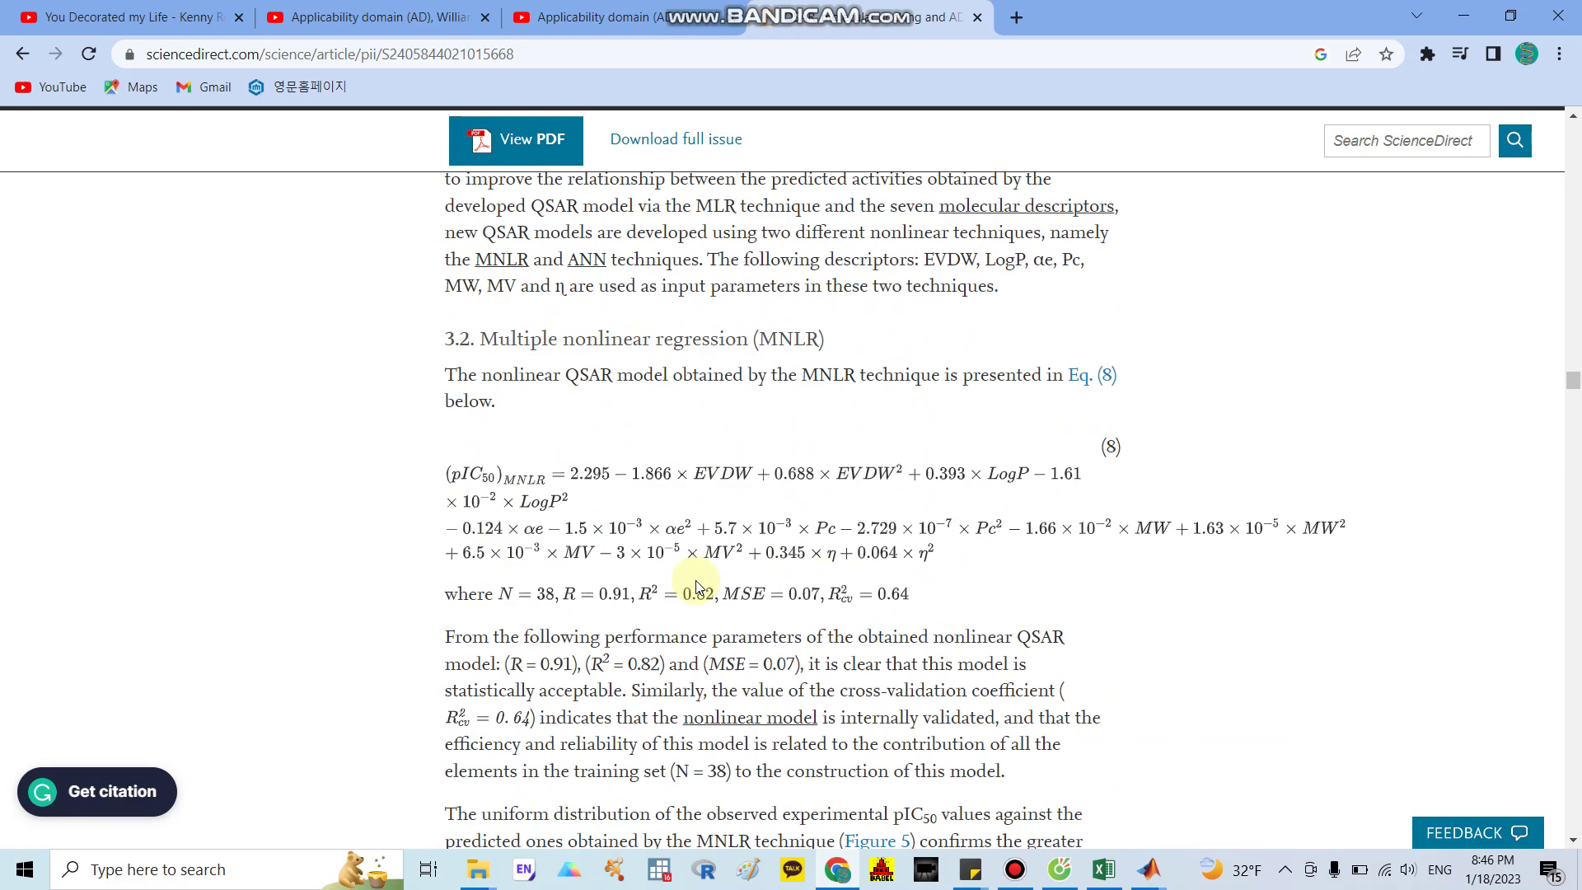
scroll(699, 587, down, 10)
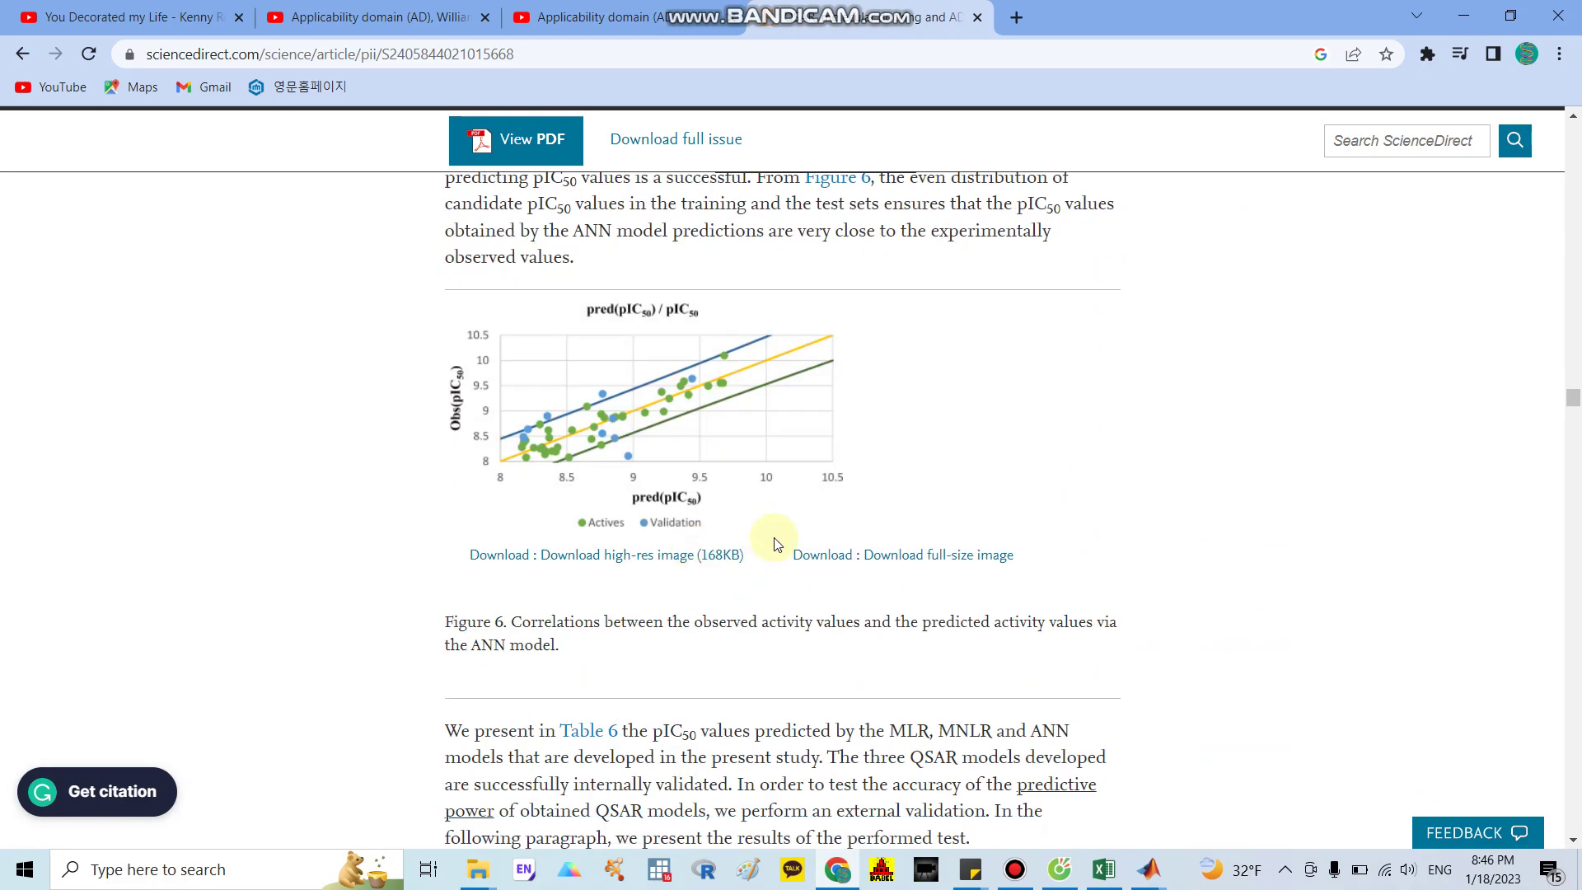
scroll(907, 462, up, 1)
scroll(995, 365, up, 1)
click(1016, 339)
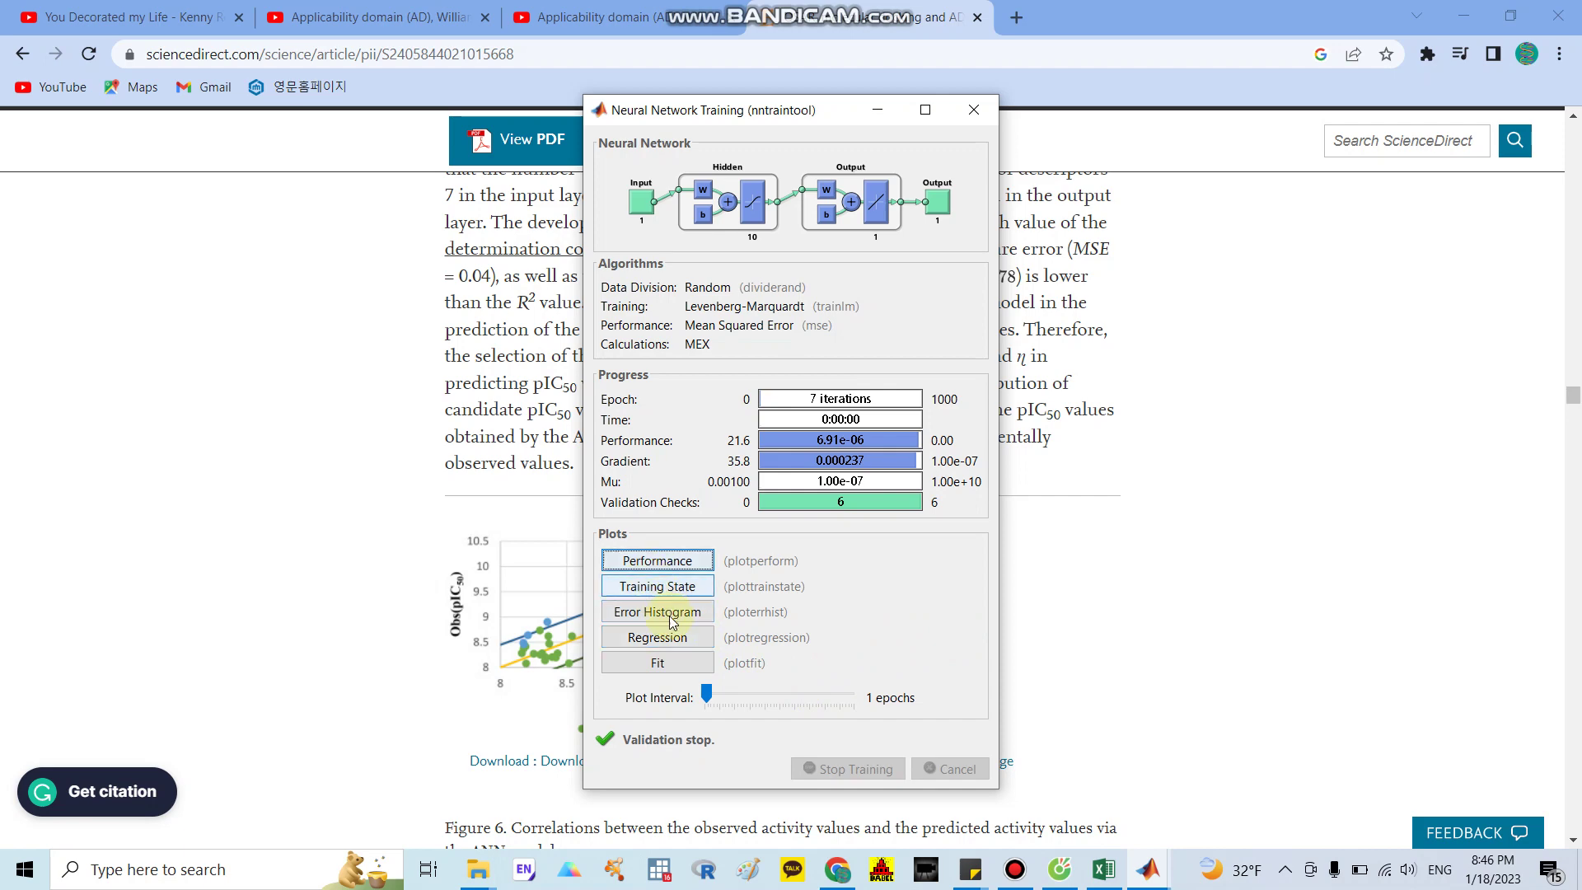
Step: Open the network's regression plot (All R=0.99291) and move its window to the right
click(672, 642)
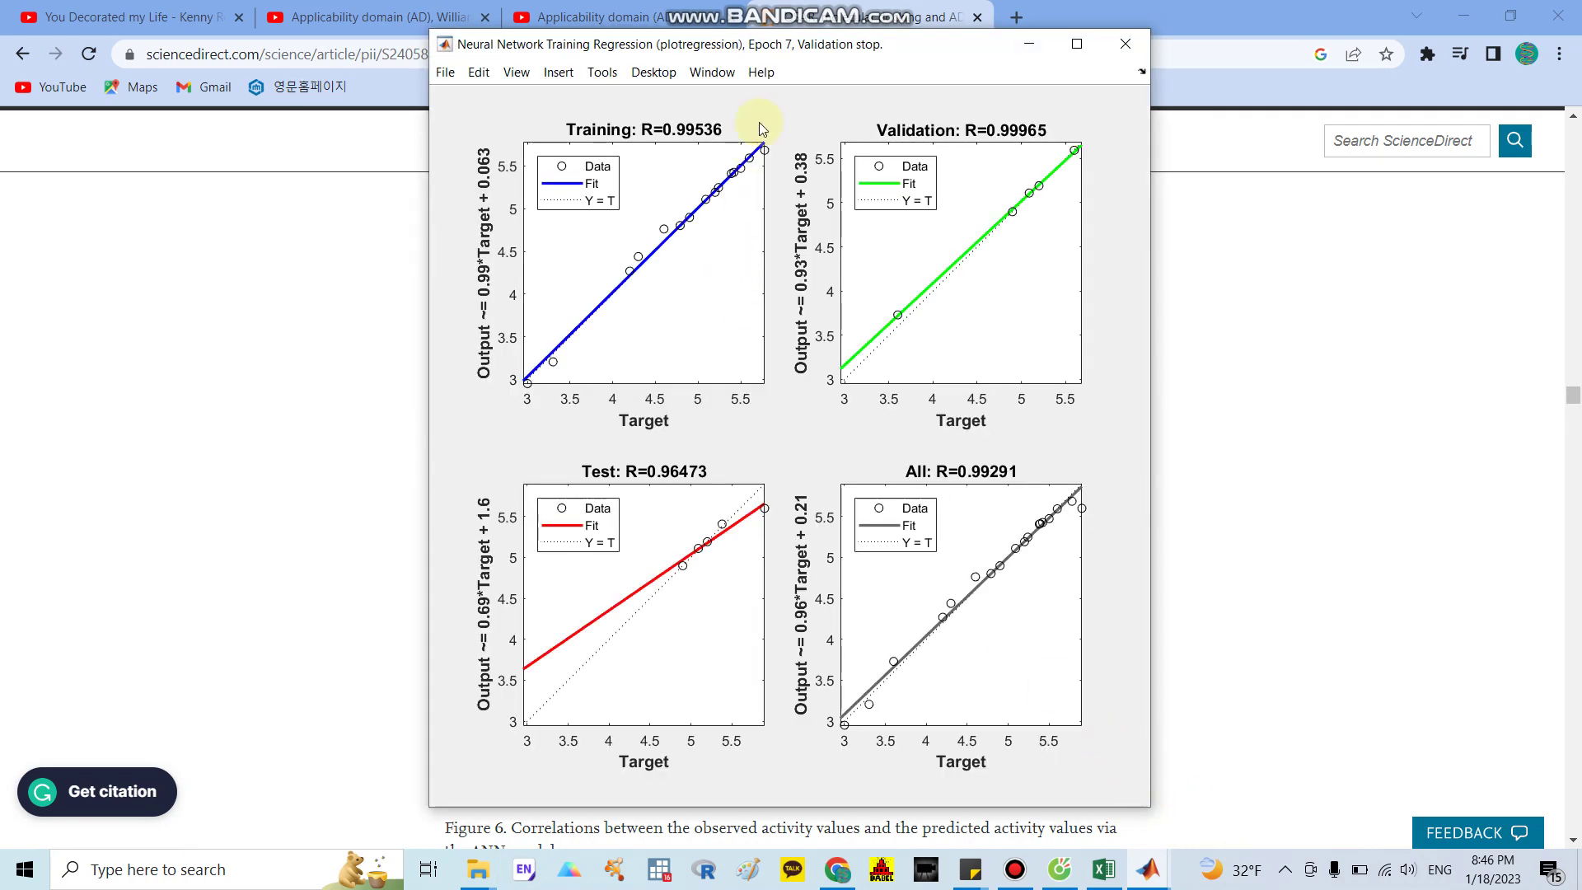
drag(935, 46, 1300, 61)
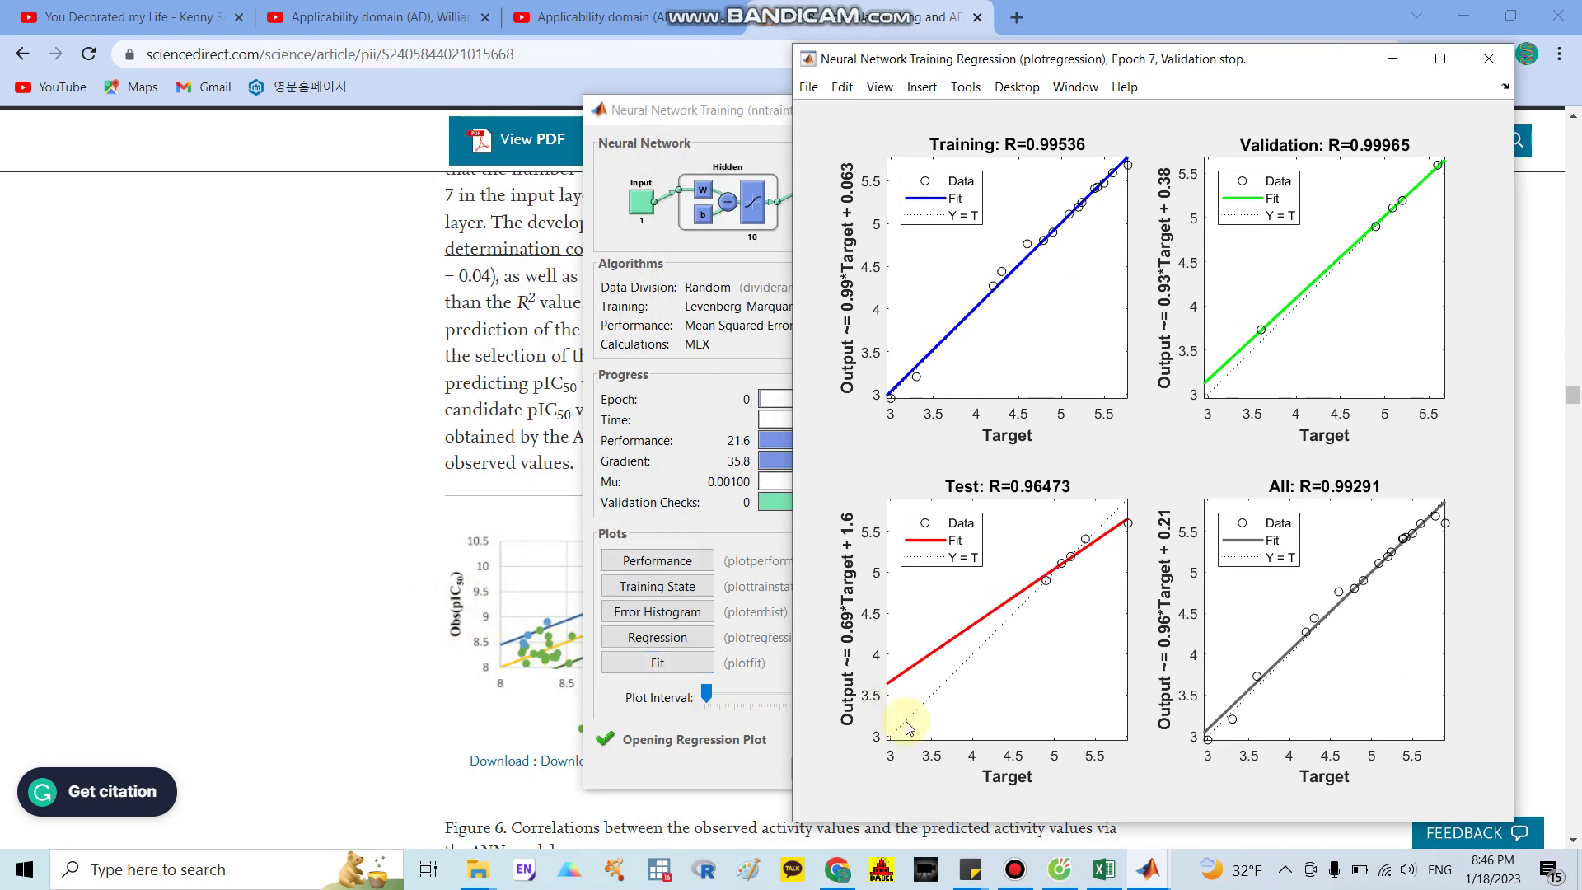
click(343, 577)
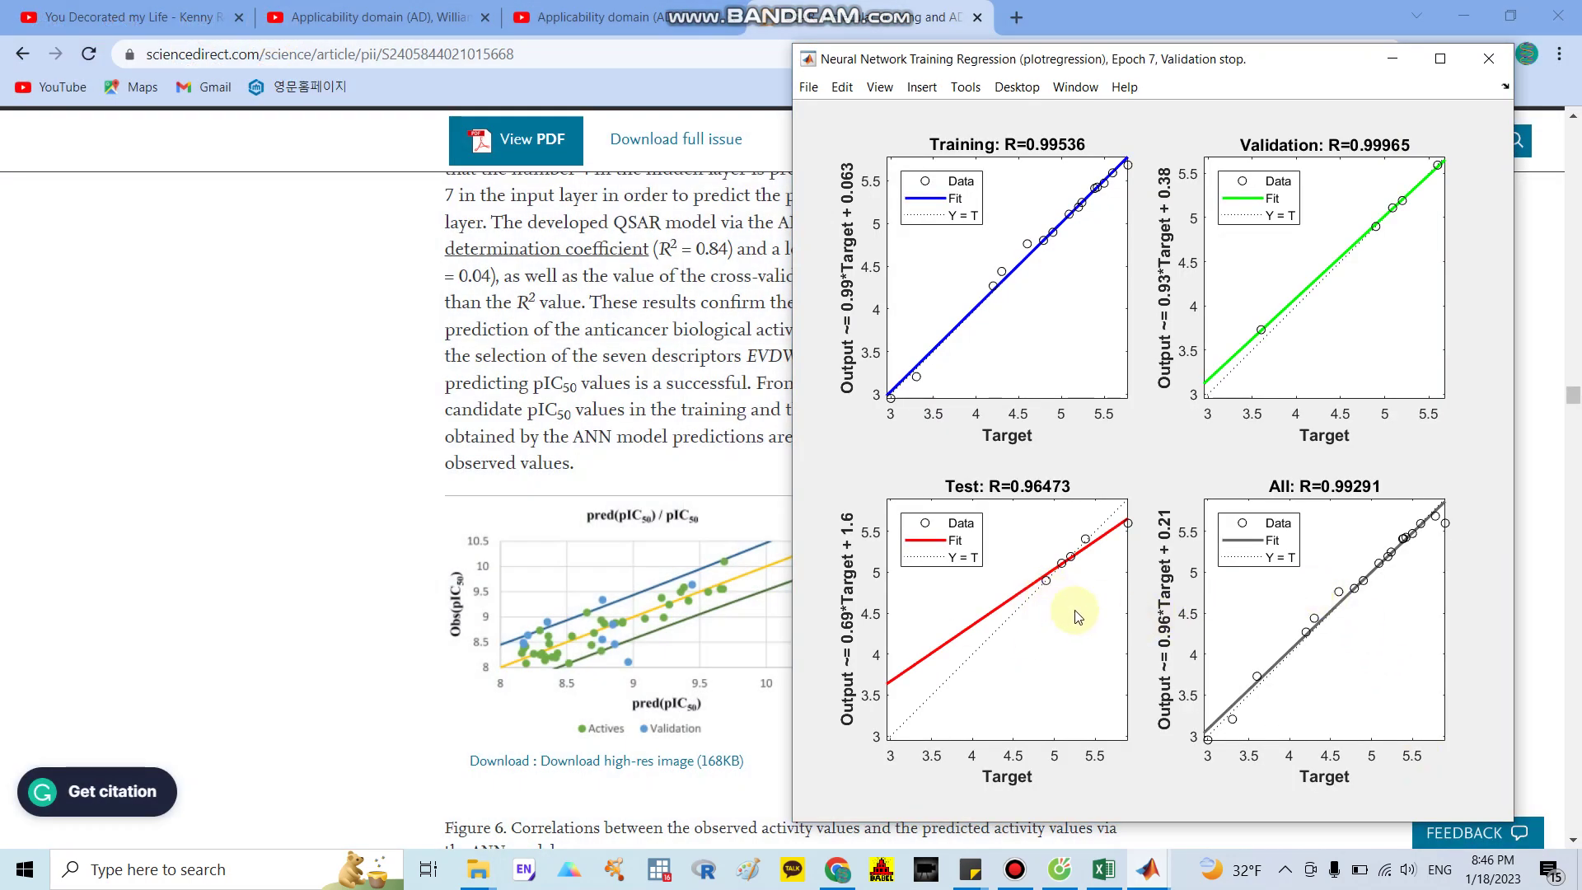
Step: Save the regression figure as a TIFF image named untitled in Desktop's ANN models folder
click(809, 89)
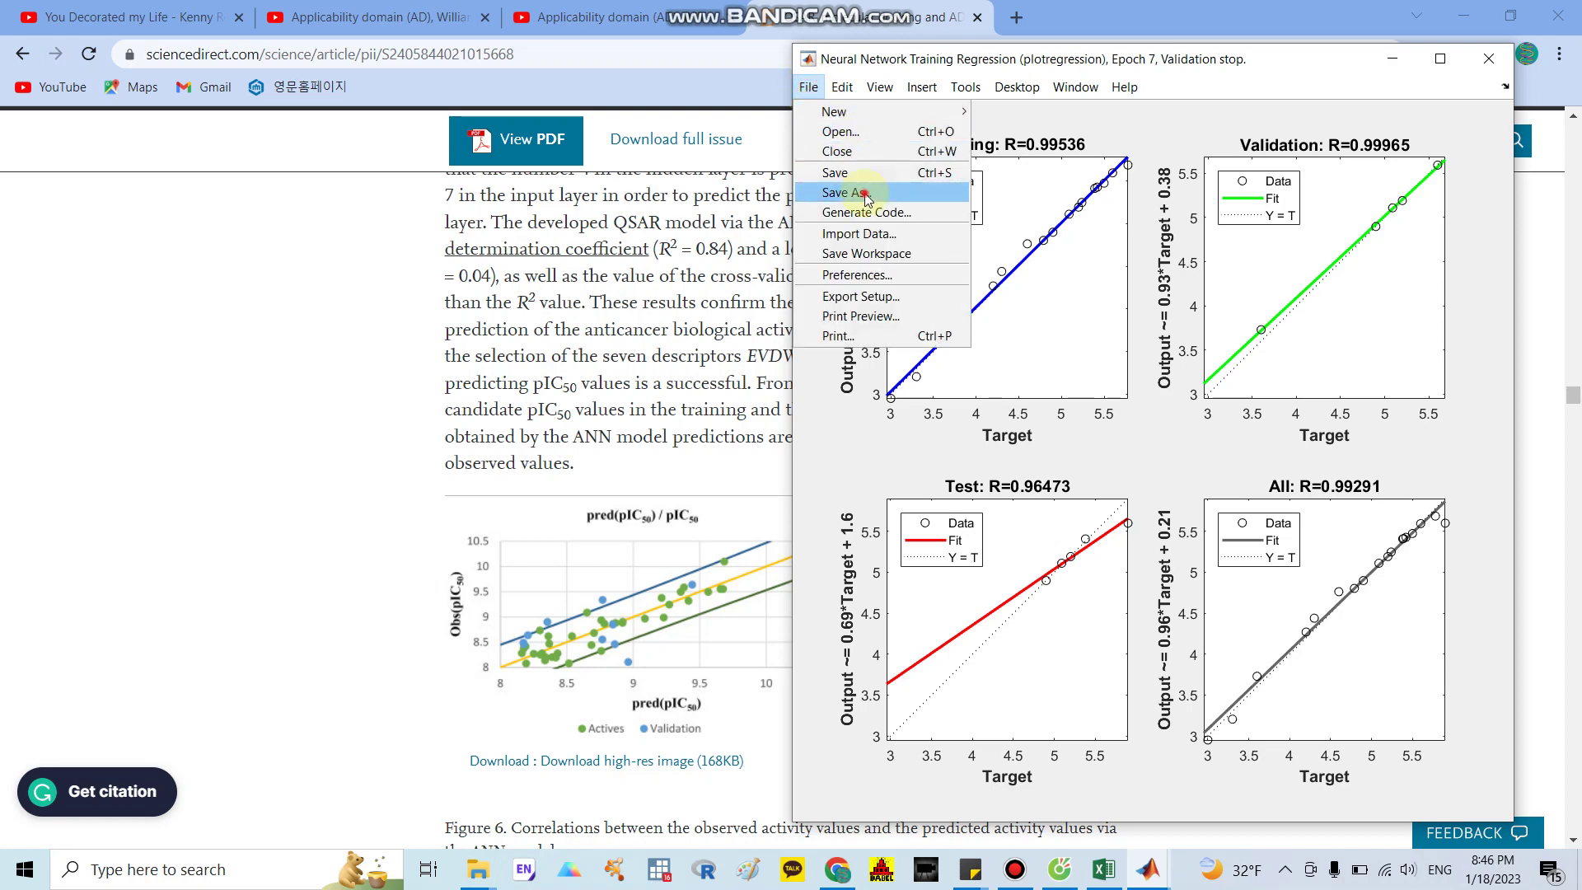
click(948, 194)
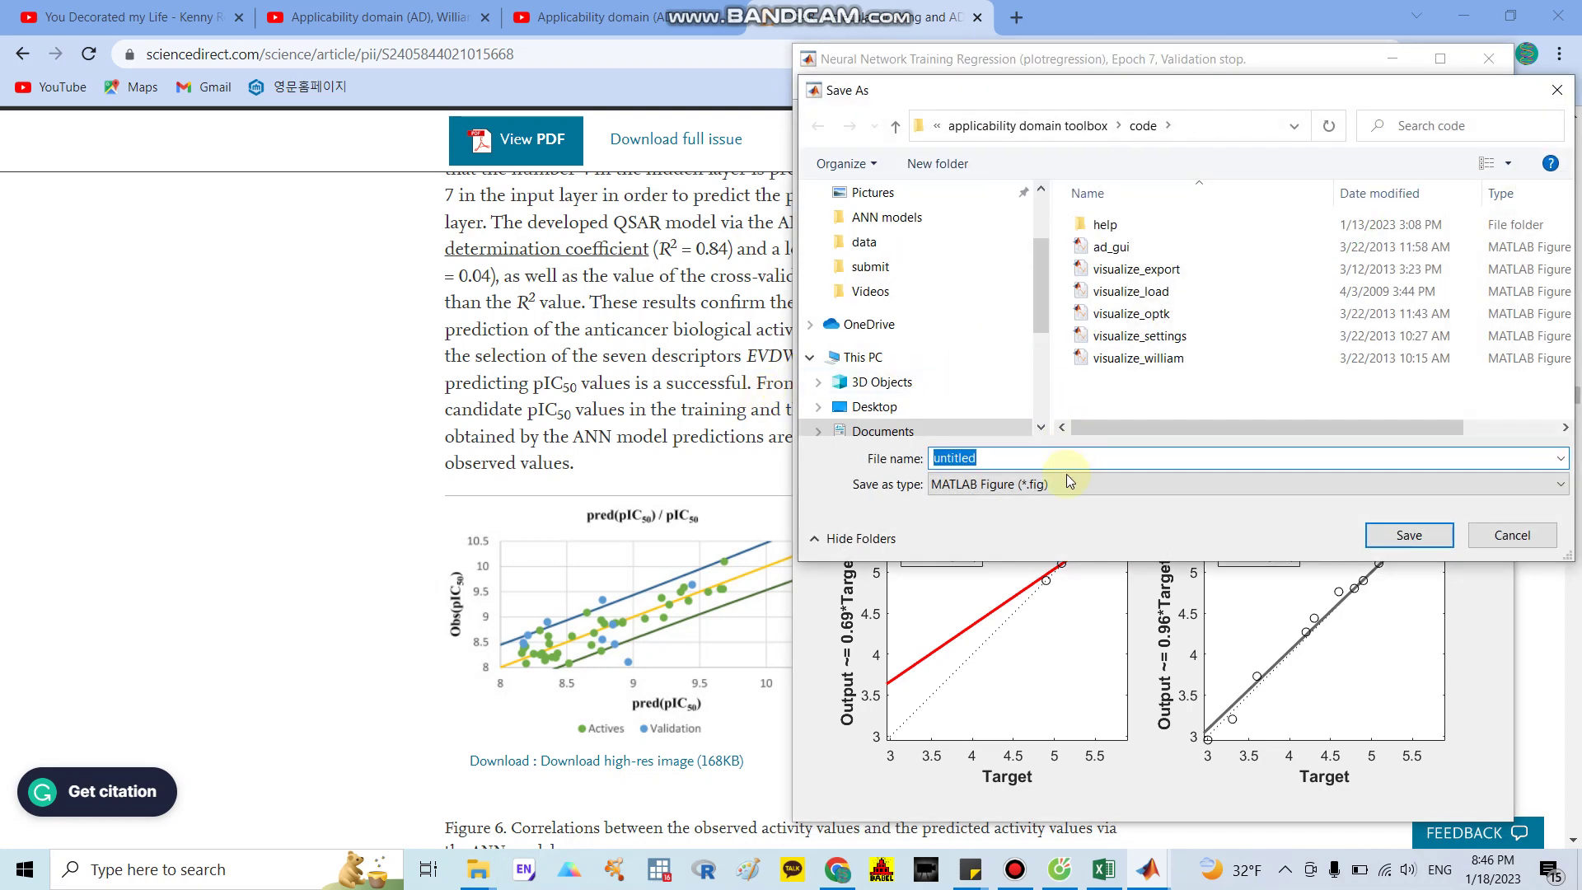
click(1061, 484)
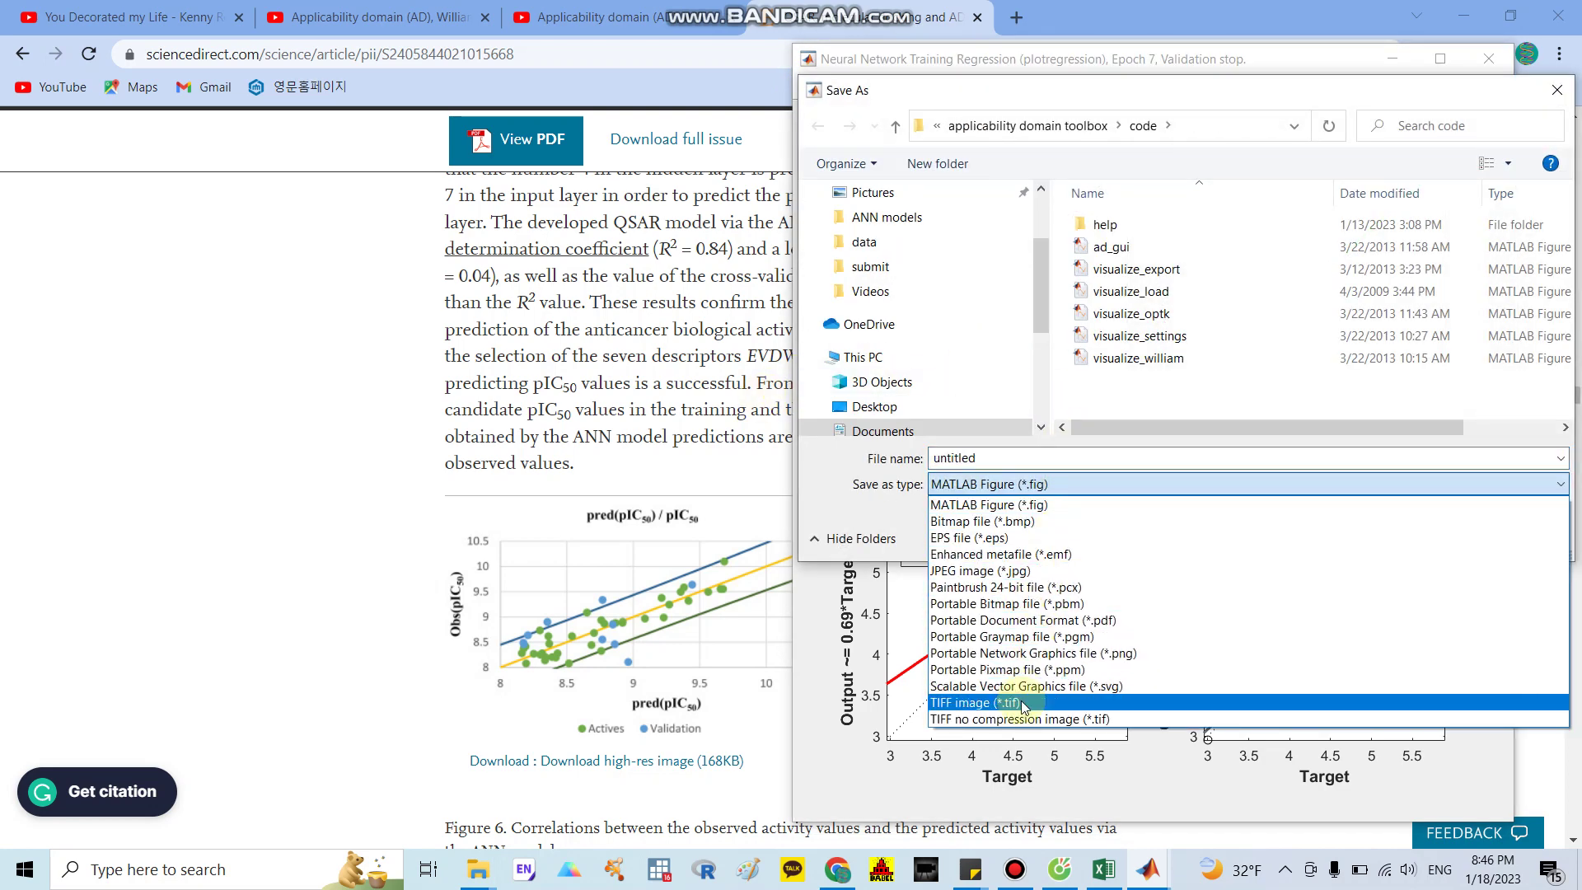
click(1021, 700)
click(914, 218)
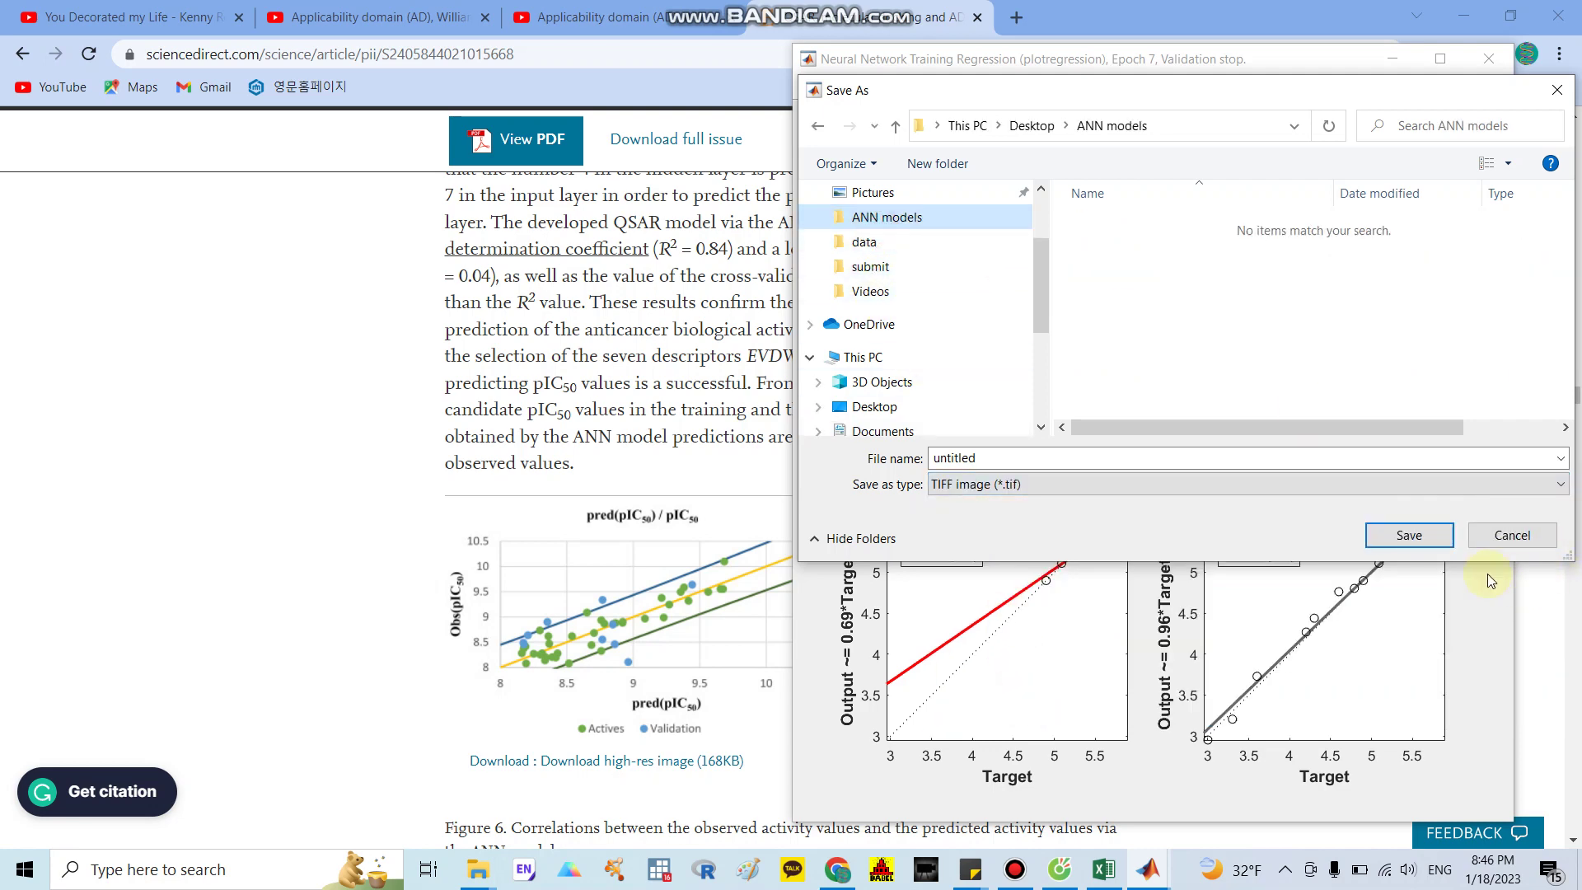
click(1411, 534)
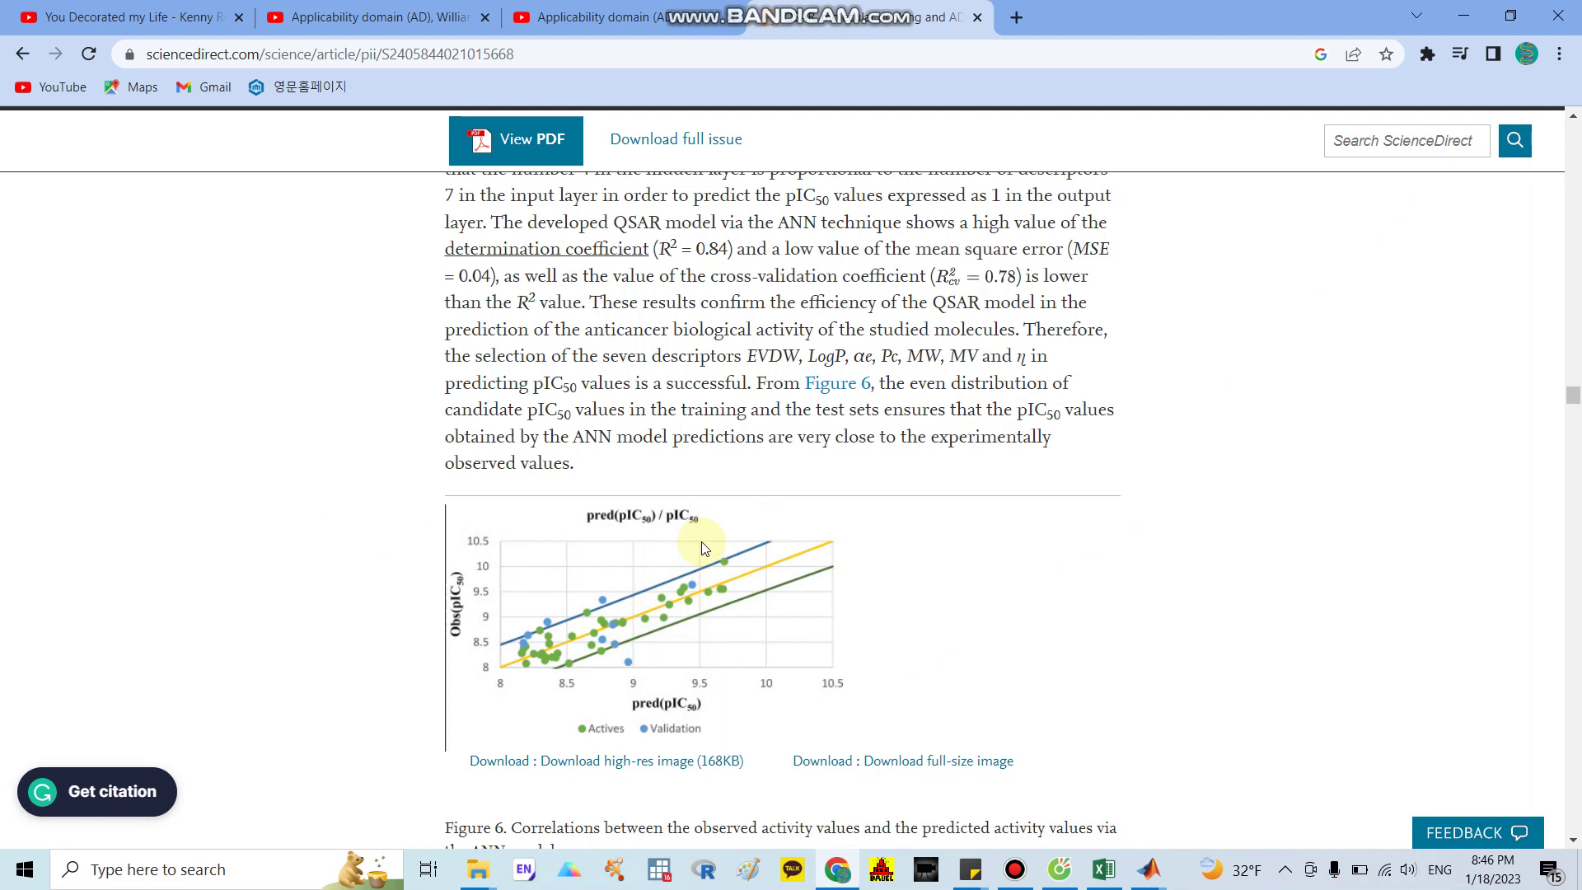
Step: Scroll the ScienceDirect article up to the 3.3 Artificial neural networks heading above Figure 6
scroll(705, 549, up, 1)
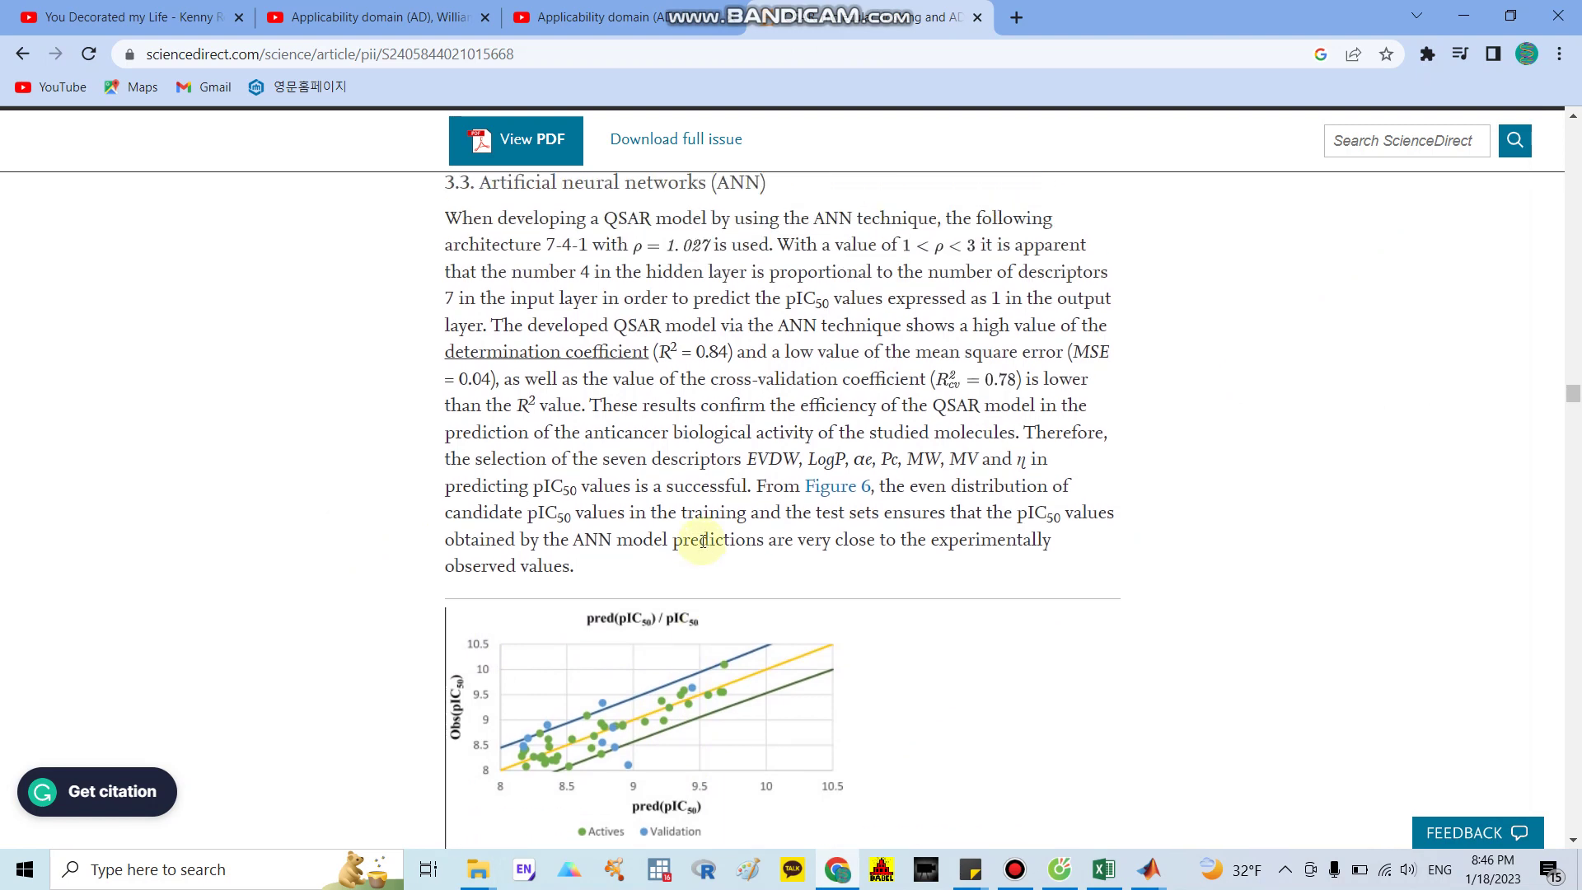